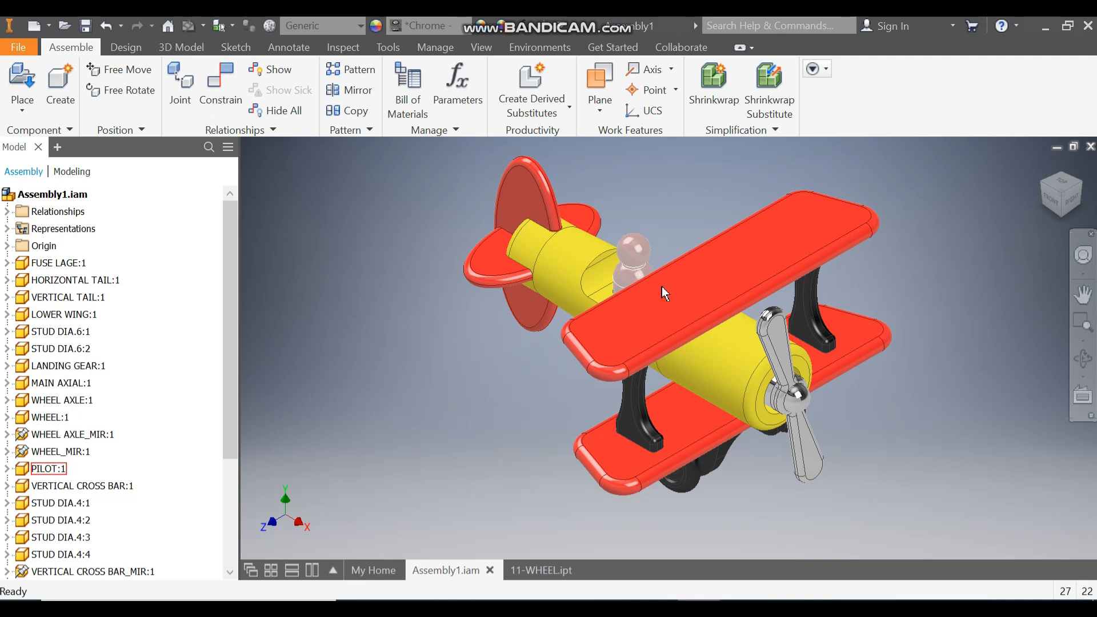
Open the pilot component in place within the biplane assembly to examine its shape.
{"action": "double_click", "coordinate": [633, 257]}
{"action": "scroll", "coordinate": [656, 307], "scroll_direction": "up", "scroll_amount": 3}
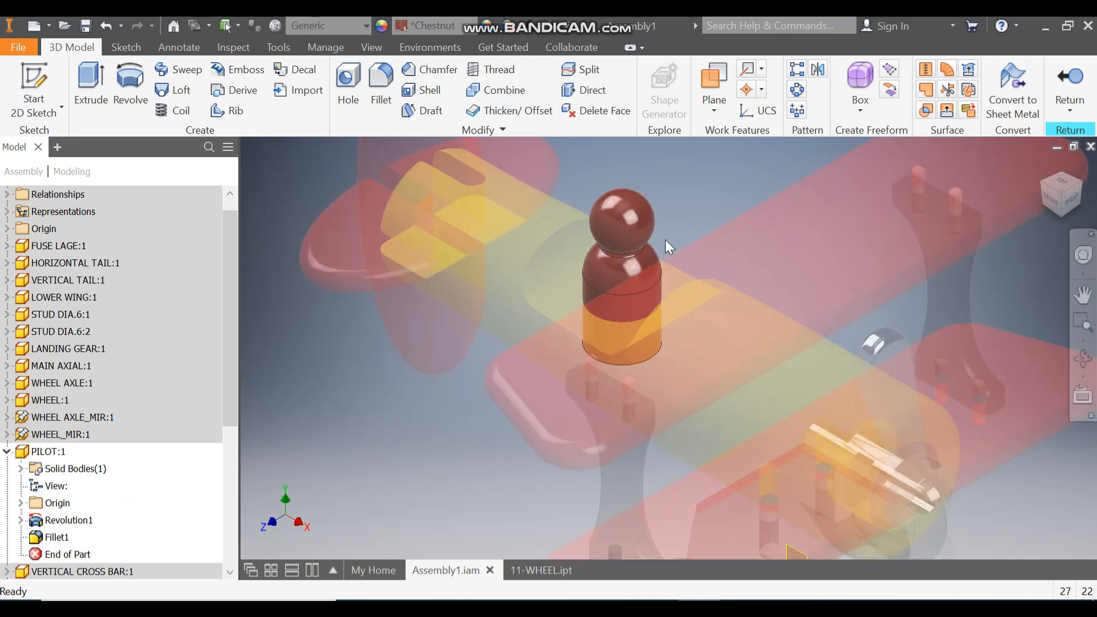
{"action": "scroll", "coordinate": [652, 293], "scroll_direction": "down", "scroll_amount": 2}
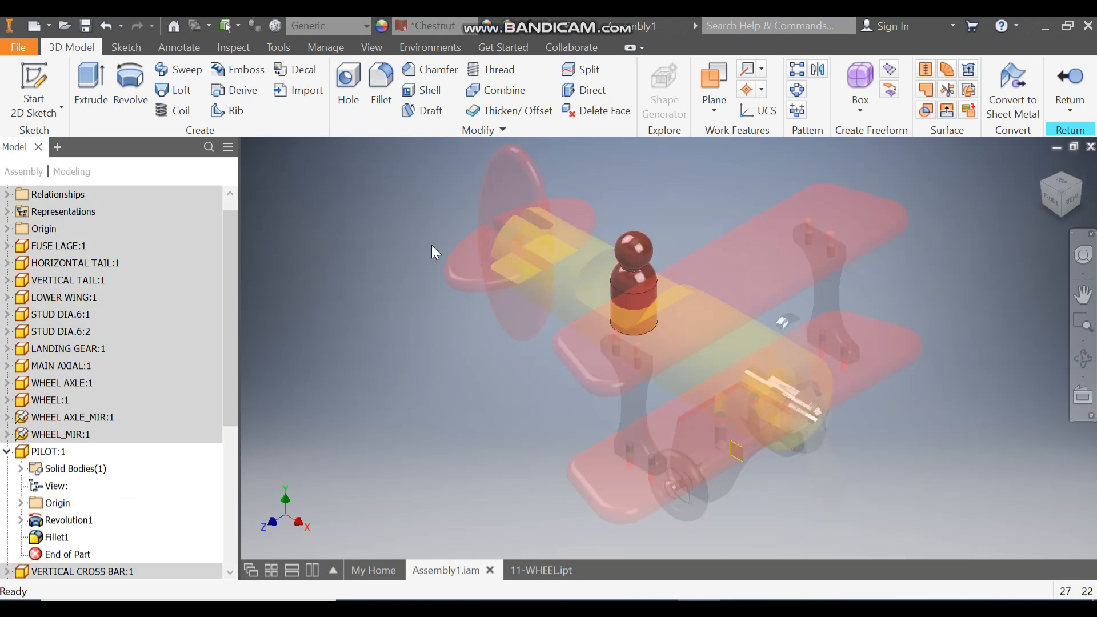
Create a new metric part from the Standard (mm).ipt template and start a 2D sketch on the XY plane.
{"action": "left_click", "coordinate": [27, 28]}
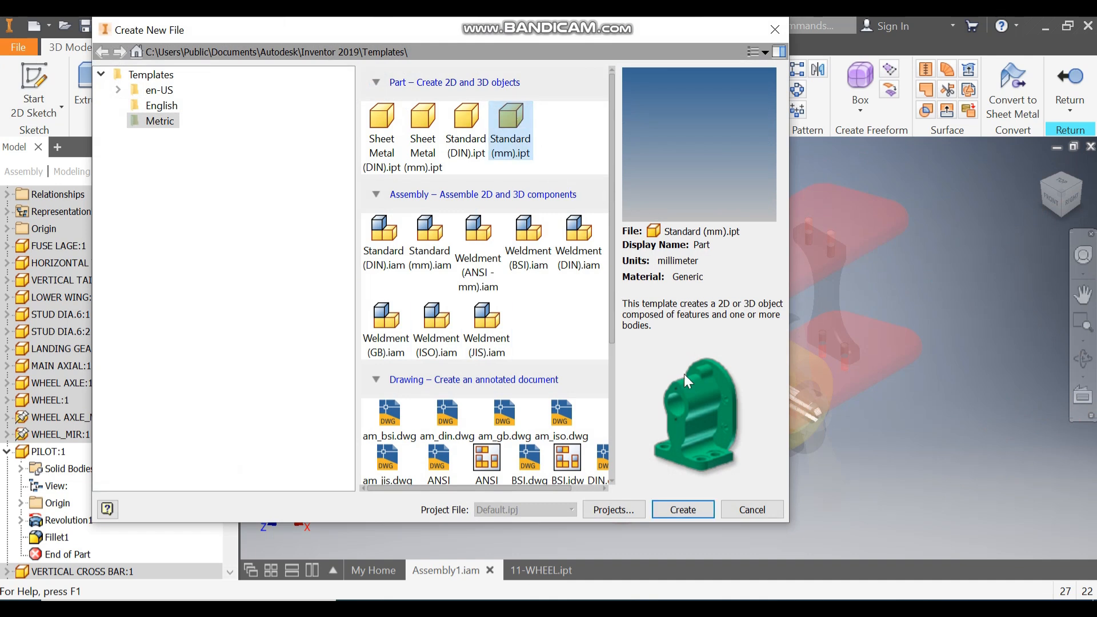
{"action": "left_click", "coordinate": [682, 509]}
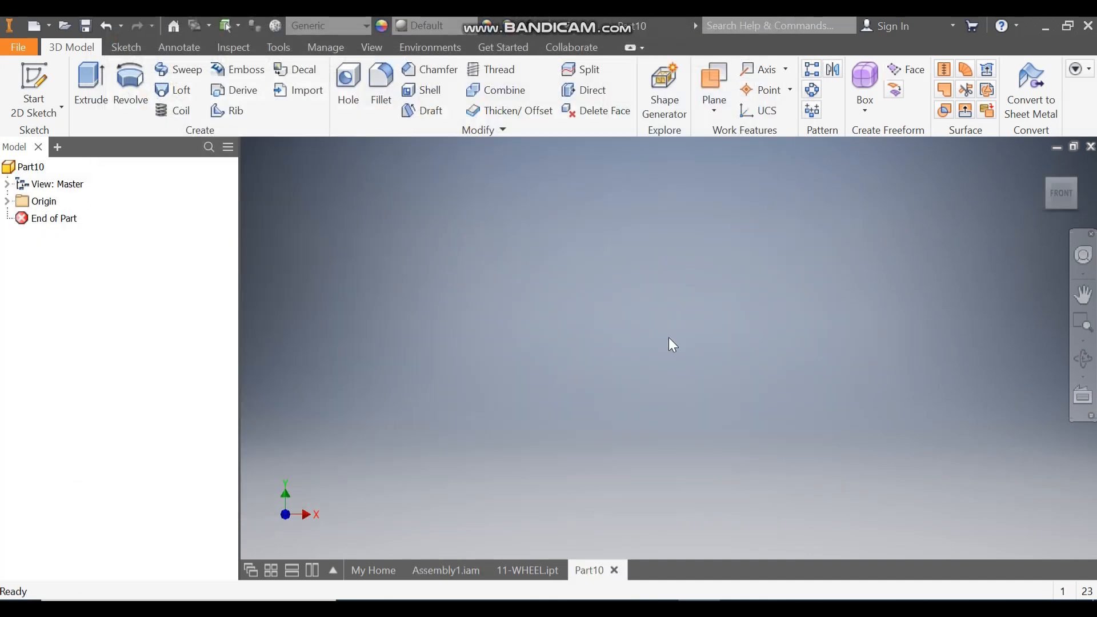
{"action": "left_click", "coordinate": [38, 73]}
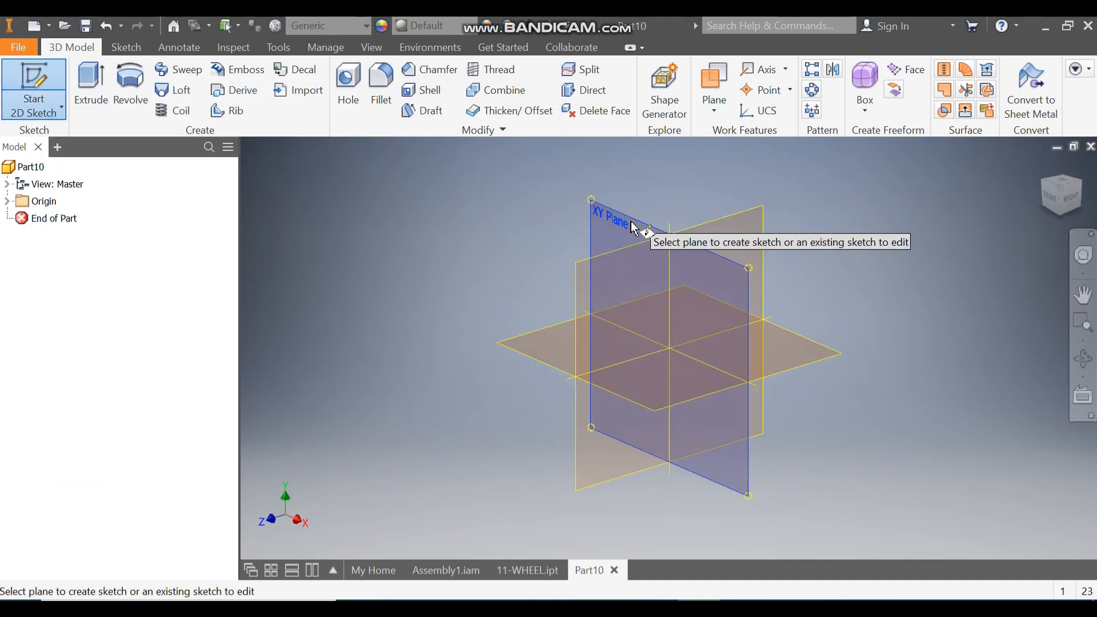
{"action": "left_click", "coordinate": [629, 221]}
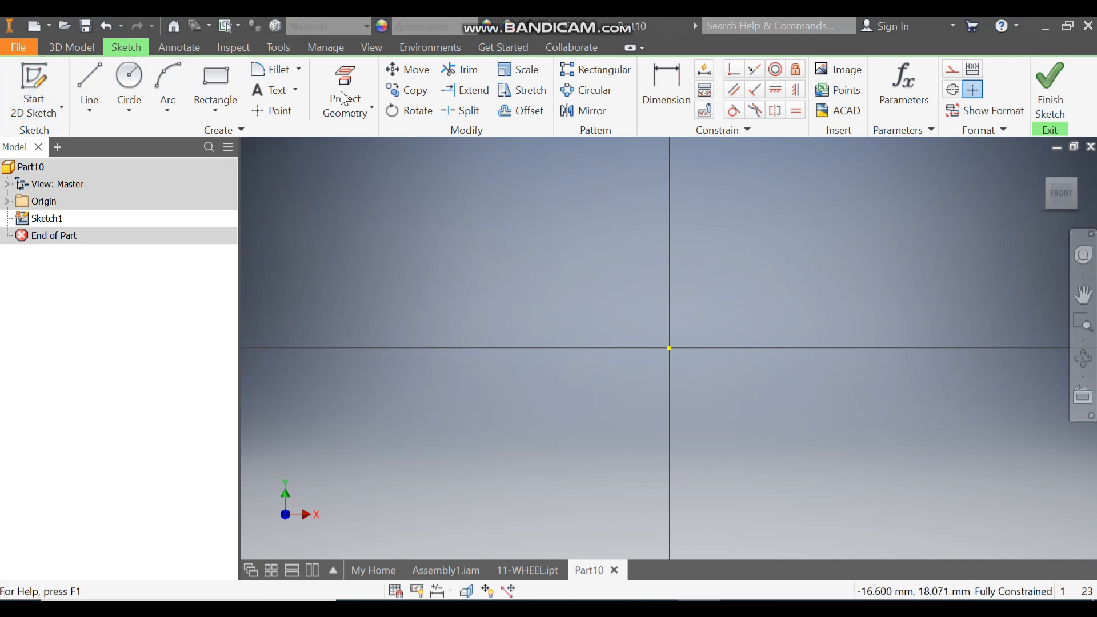
Sketch a vertical line about 42 mm long going up from the origin.
{"action": "left_click", "coordinate": [98, 66]}
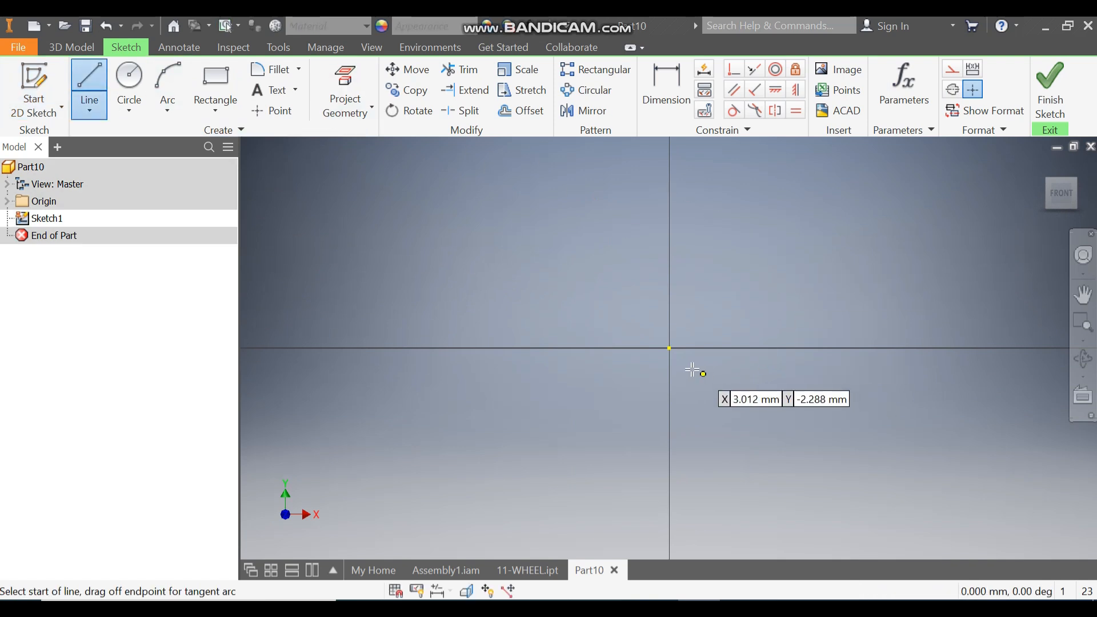
{"action": "left_click", "coordinate": [671, 350]}
{"action": "middle_click_drag", "start_coordinate": [713, 350], "coordinate": [642, 479]}
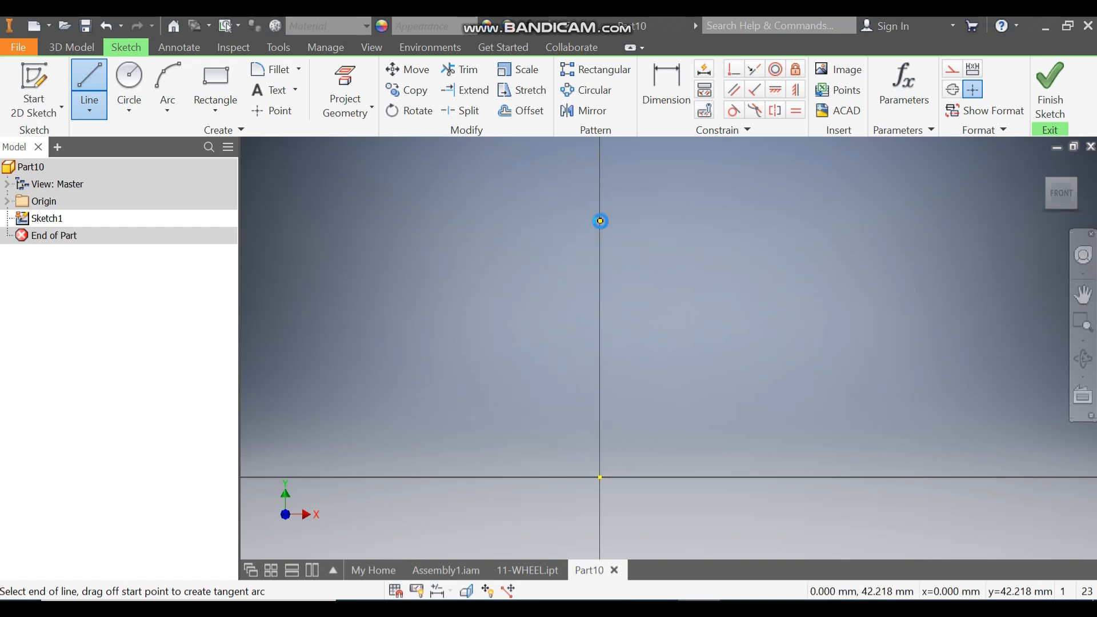
{"action": "left_click", "coordinate": [599, 221]}
{"action": "key", "text": "Escape"}
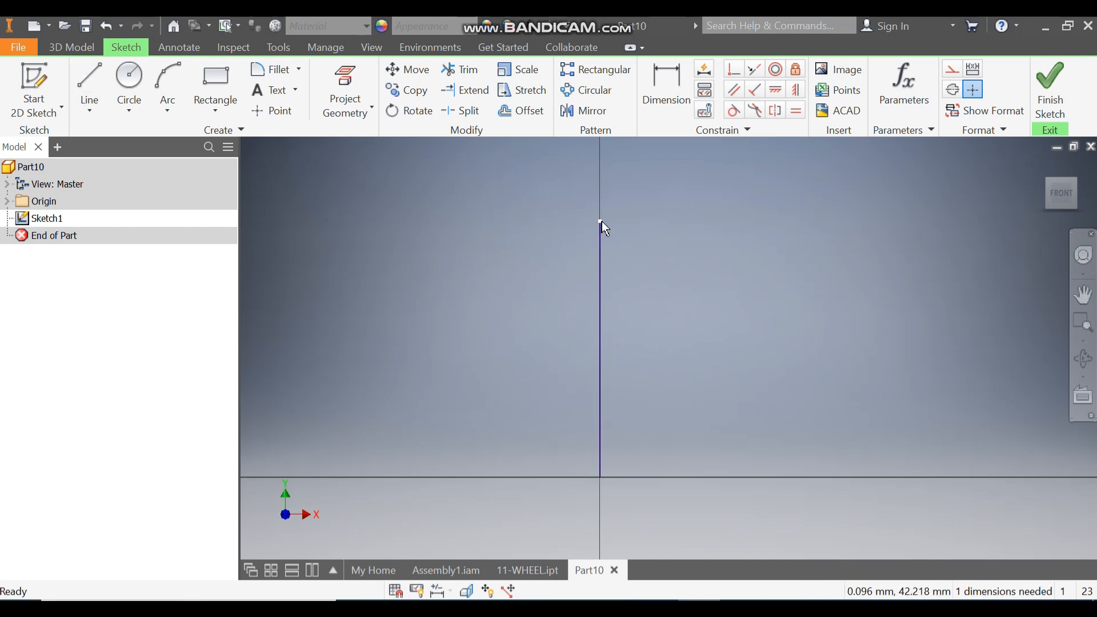
Draw a 20 mm diameter circle centred on the upper end of the vertical line.
{"action": "left_click", "coordinate": [121, 74]}
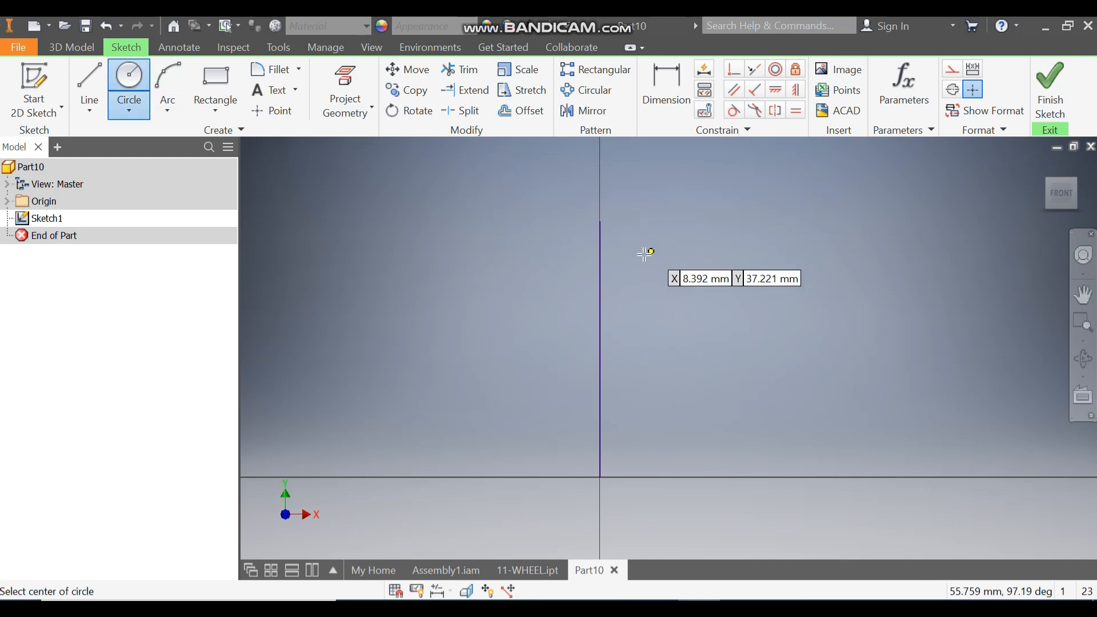
{"action": "left_click", "coordinate": [600, 220]}
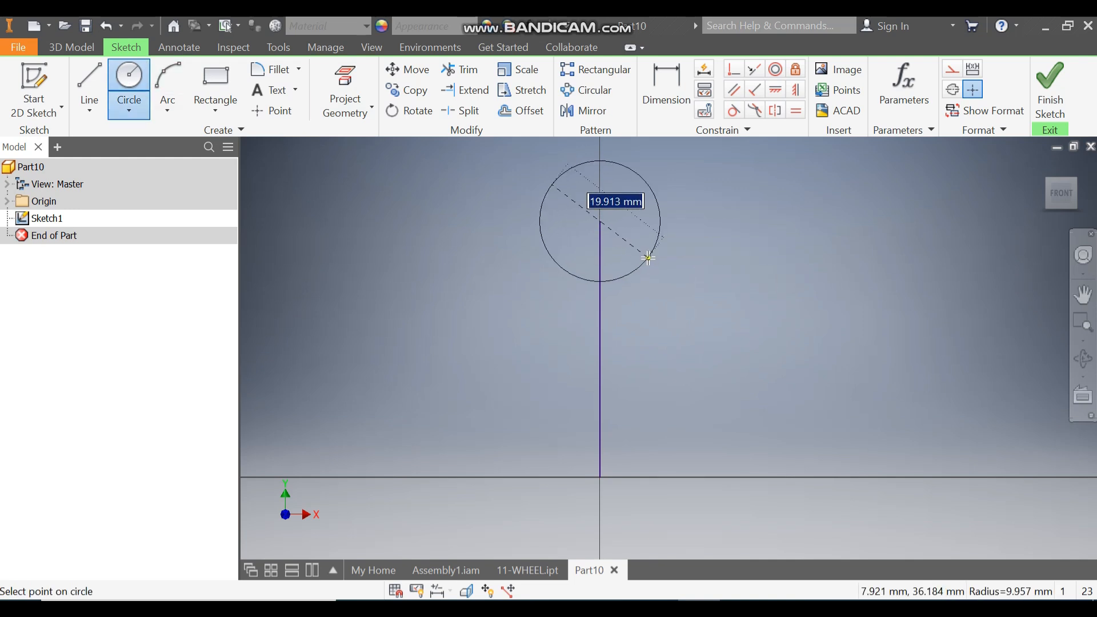
{"action": "type", "text": "0"}
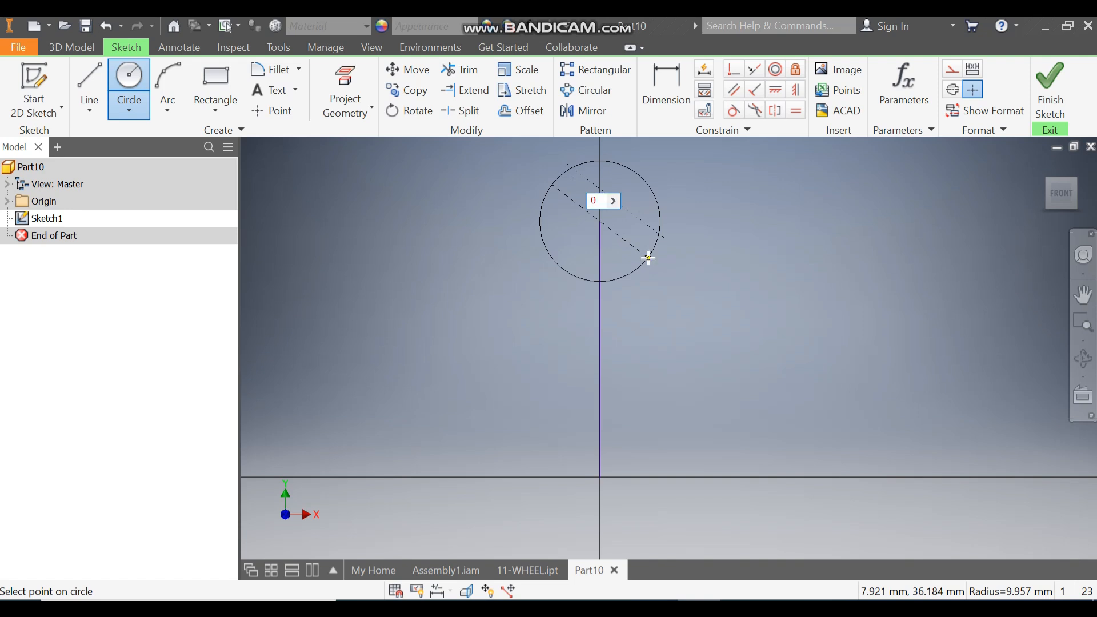
{"action": "key", "text": "Return"}
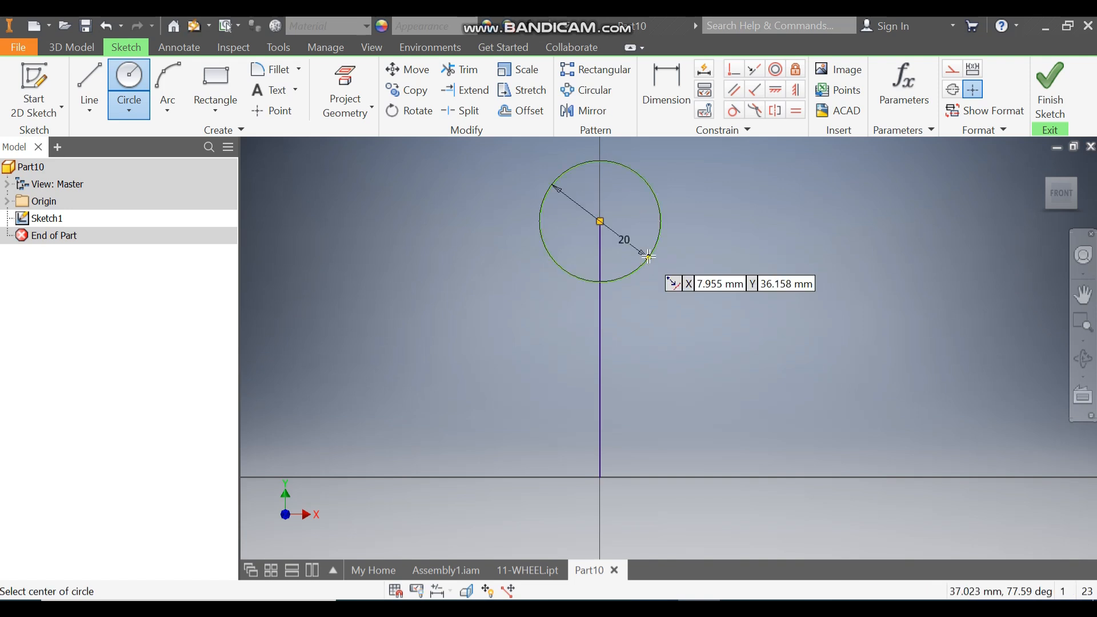
Dimension the vertical centre line's length as 26+19 mm.
{"action": "left_click", "coordinate": [672, 94]}
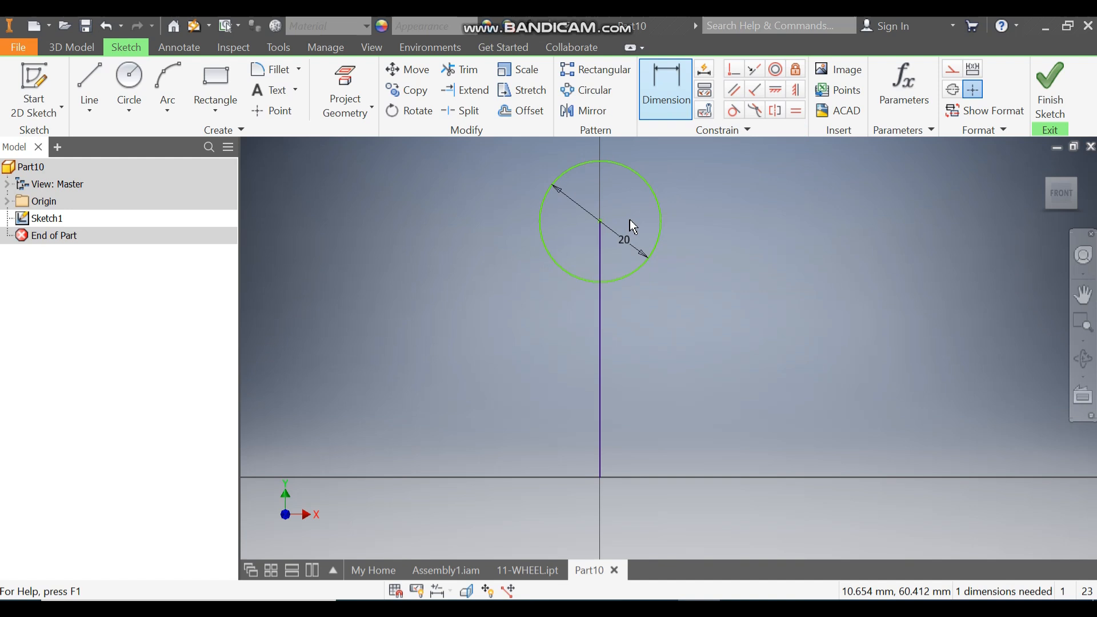
{"action": "left_click", "coordinate": [597, 300]}
{"action": "left_click", "coordinate": [525, 313]}
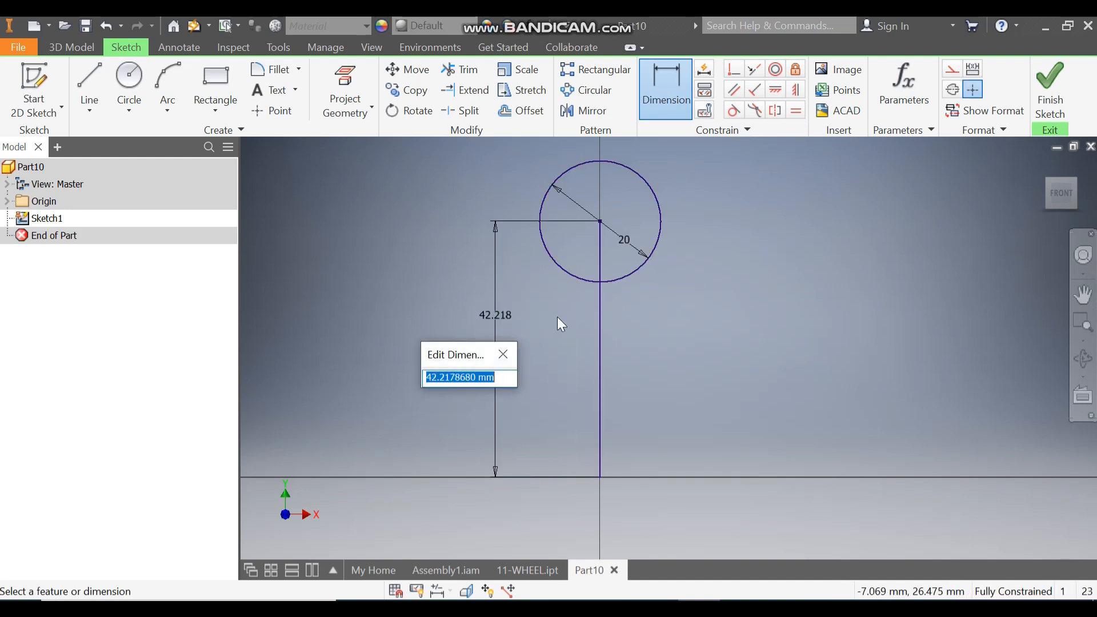
{"action": "type", "text": "26"}
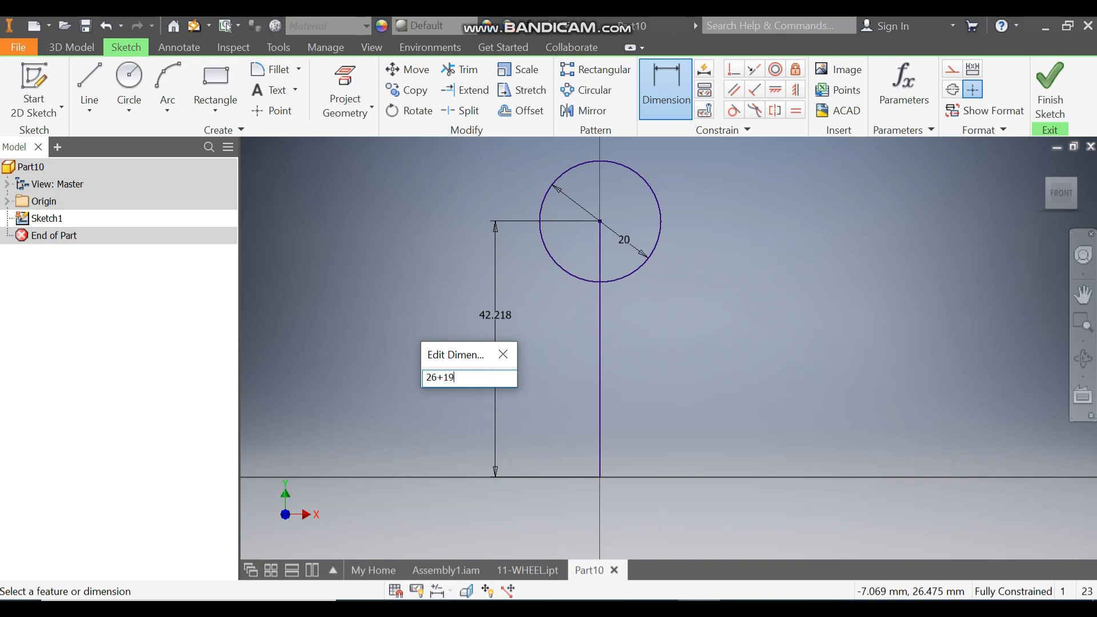
{"action": "type", "text": "+19"}
{"action": "key", "text": "Return"}
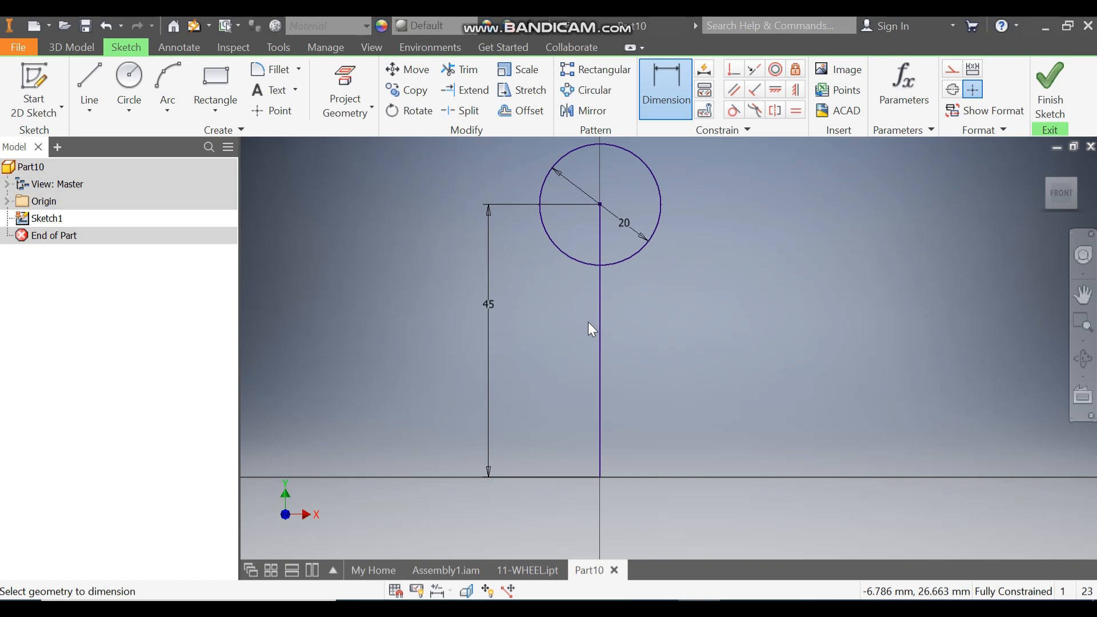
Sketch a horizontal base line about 19 mm long from the origin and a vertical side line about 29 mm high from its end.
{"action": "middle_click_drag", "start_coordinate": [636, 329], "coordinate": [549, 367]}
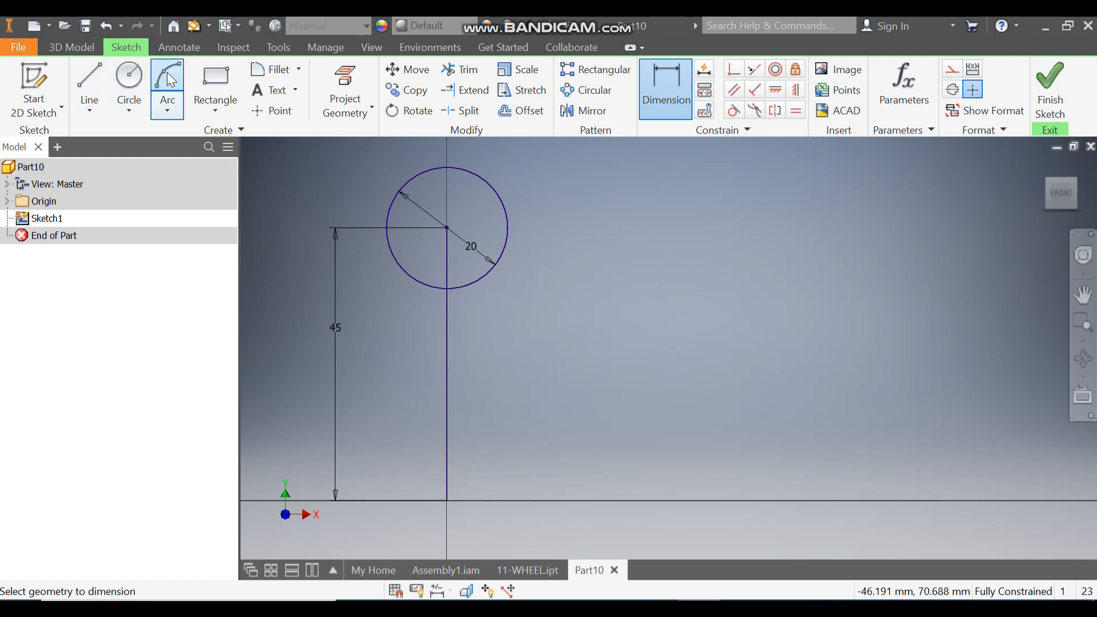
{"action": "left_click", "coordinate": [91, 71]}
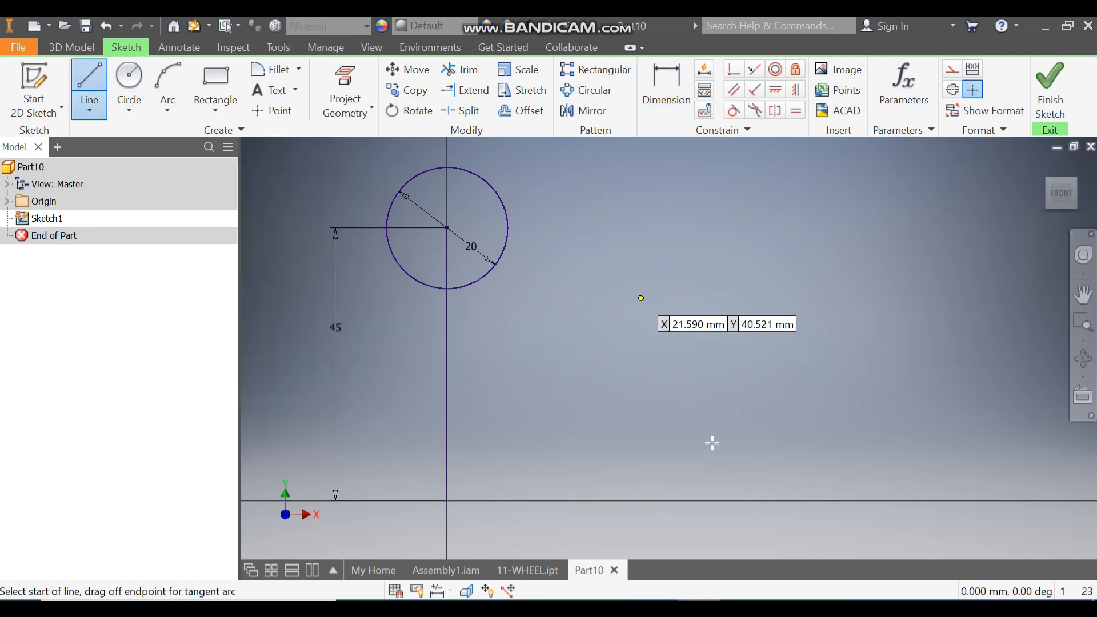
{"action": "left_click", "coordinate": [447, 501]}
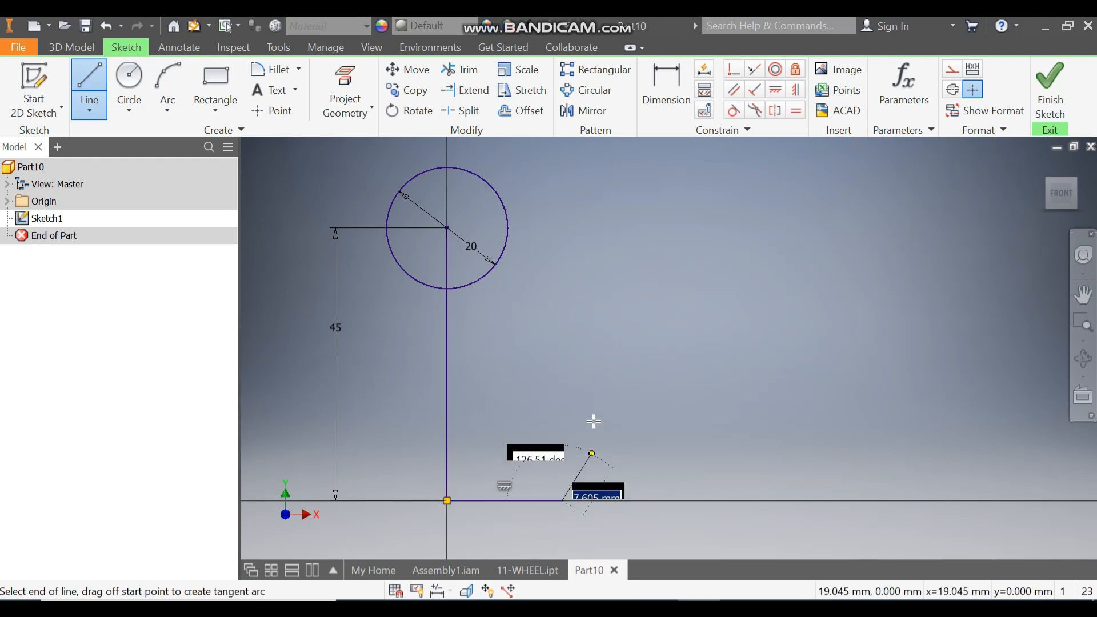
{"action": "left_click", "coordinate": [562, 326]}
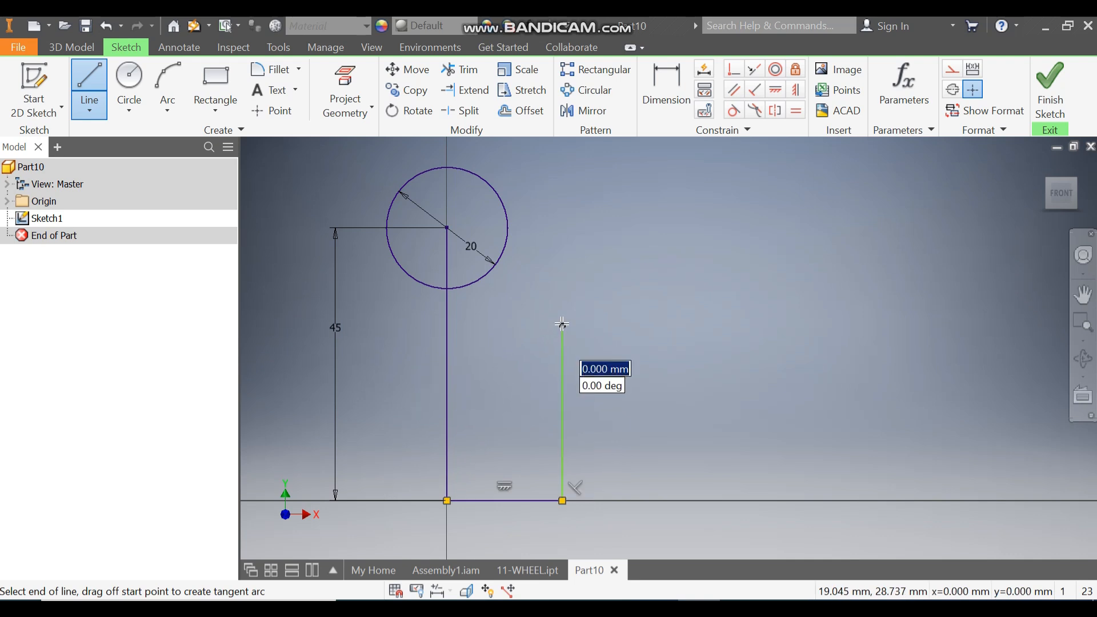
{"action": "key", "text": "Escape"}
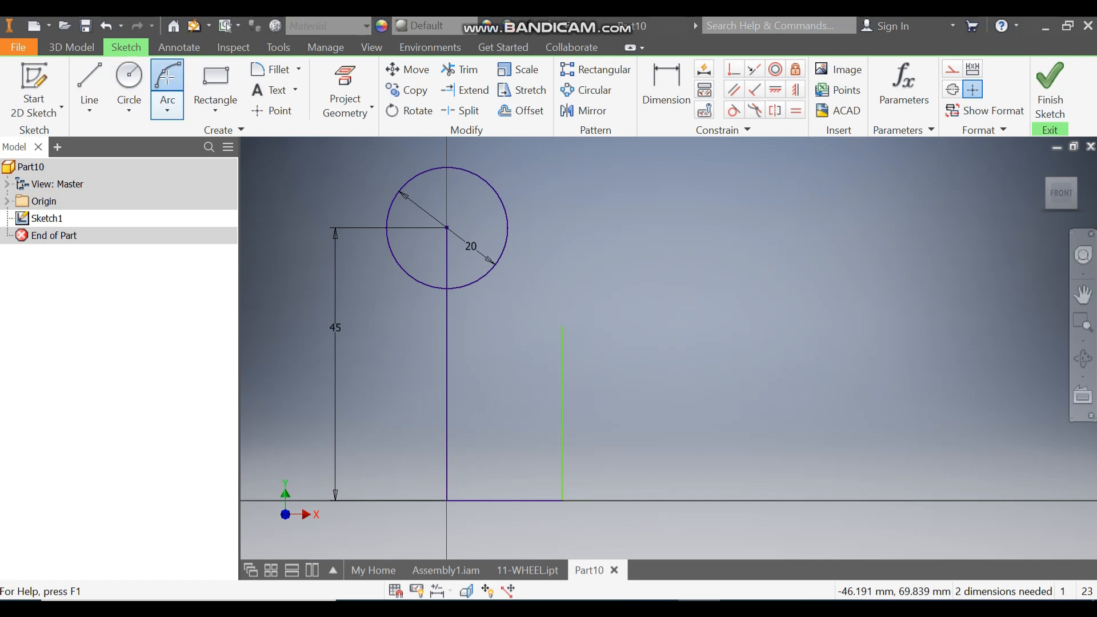
Draw a three-point arc from the circle to the side line's upper end and make it tangent to the side line.
{"action": "left_click", "coordinate": [167, 85]}
{"action": "left_click", "coordinate": [487, 270]}
{"action": "left_click", "coordinate": [562, 325]}
{"action": "left_click", "coordinate": [547, 298]}
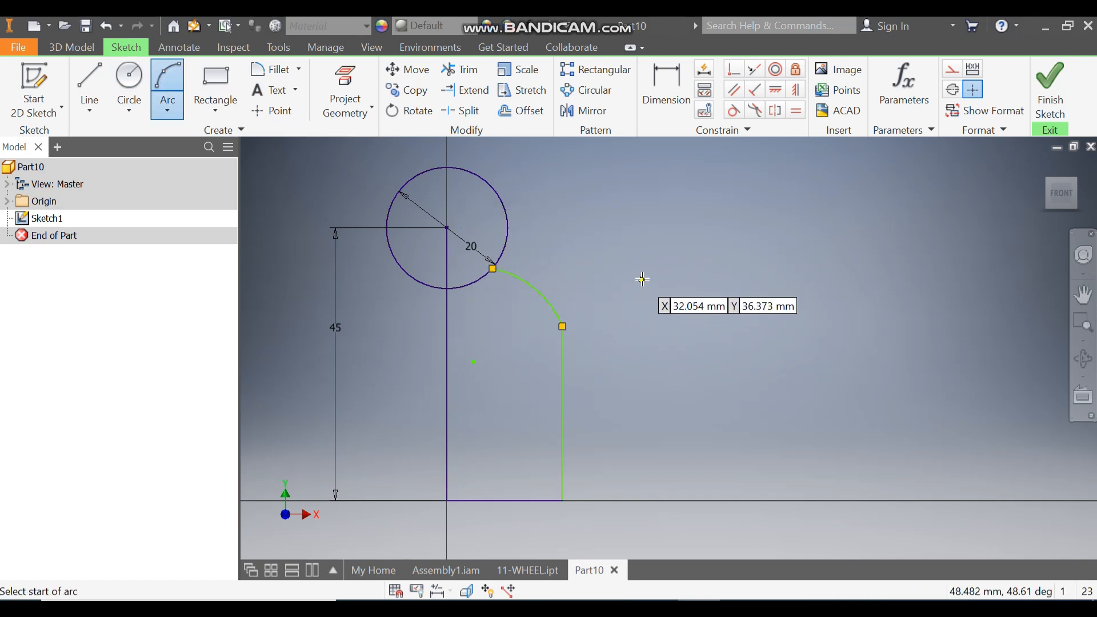
{"action": "left_click", "coordinate": [733, 110]}
{"action": "left_click", "coordinate": [562, 343]}
{"action": "left_click", "coordinate": [558, 323]}
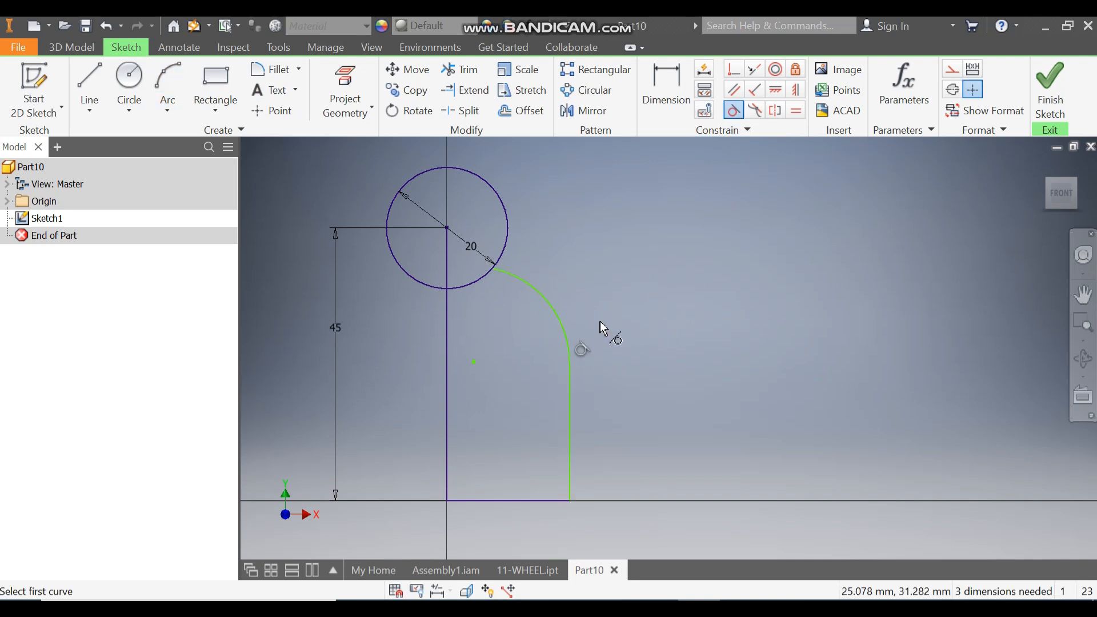
Dimension the vertical side line's length as 26 mm.
{"action": "left_click", "coordinate": [666, 86]}
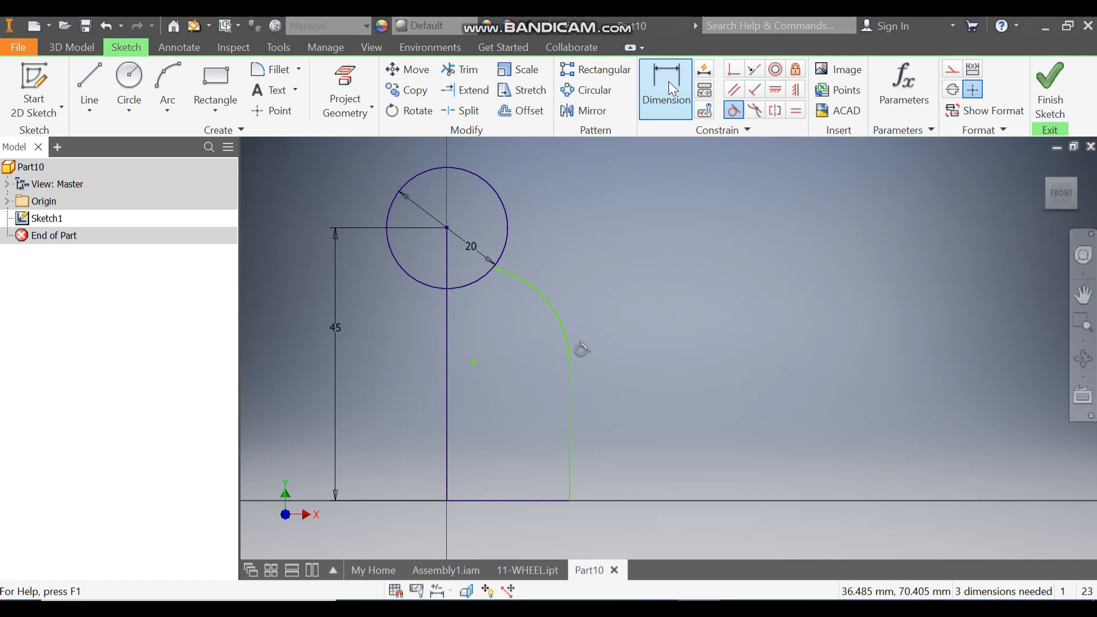
{"action": "left_click", "coordinate": [568, 400]}
{"action": "left_click", "coordinate": [609, 409]}
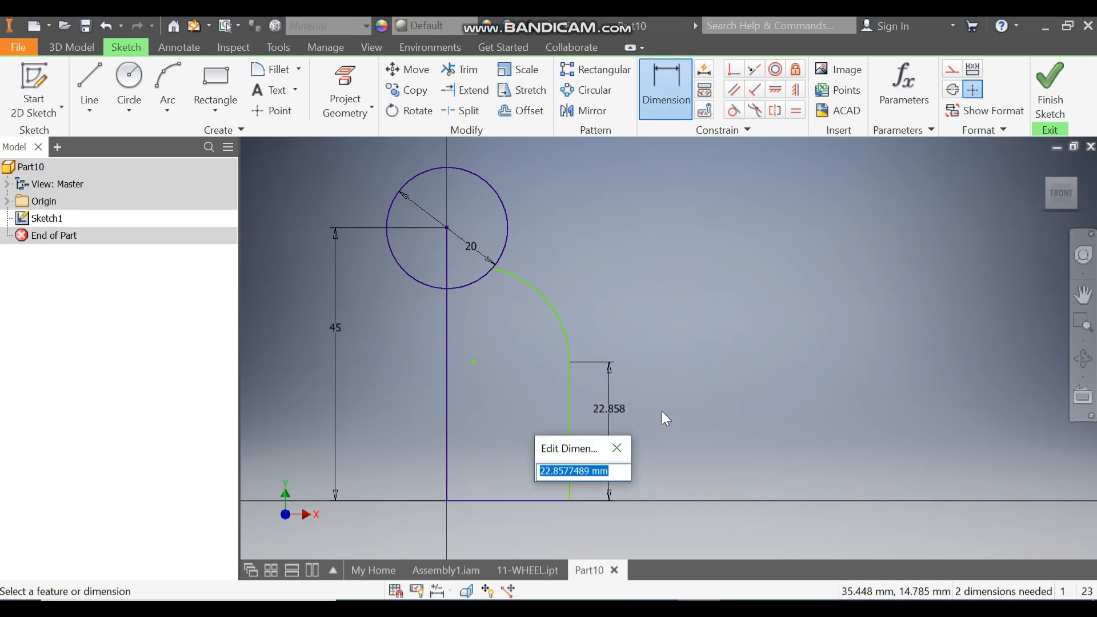
{"action": "type", "text": "26"}
{"action": "key", "text": "Return"}
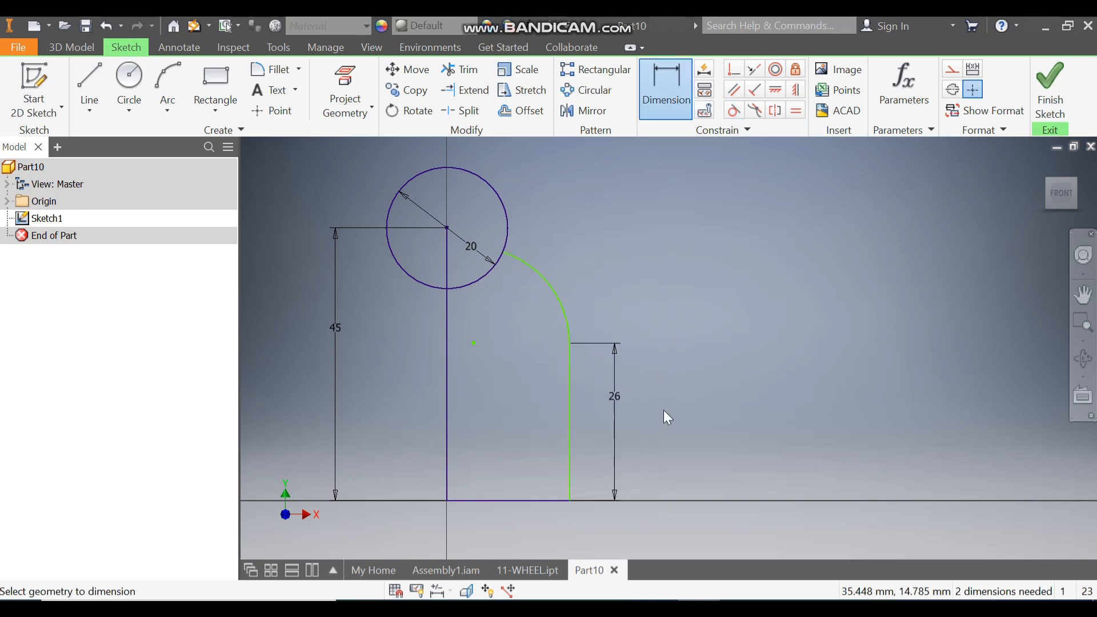
Dimension the shoulder arc's radius as 12 mm.
{"action": "left_click", "coordinate": [552, 290]}
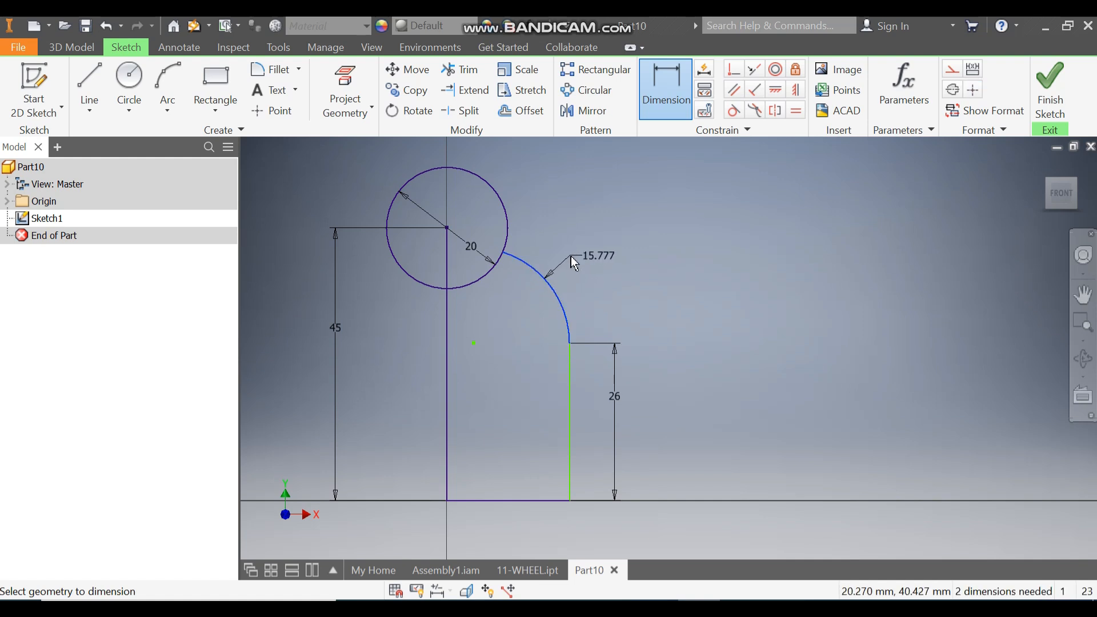
{"action": "left_click", "coordinate": [571, 255]}
{"action": "type", "text": "12"}
{"action": "key", "text": "Return"}
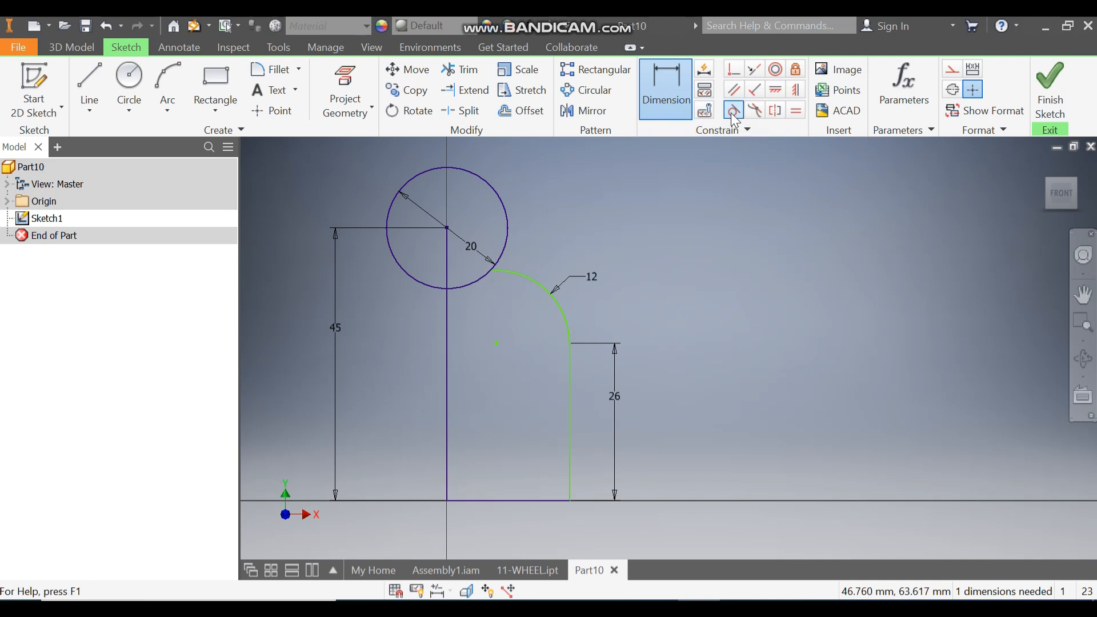
Constrain the arc's centre point coincident with the vertical centre line.
{"action": "left_click", "coordinate": [733, 69]}
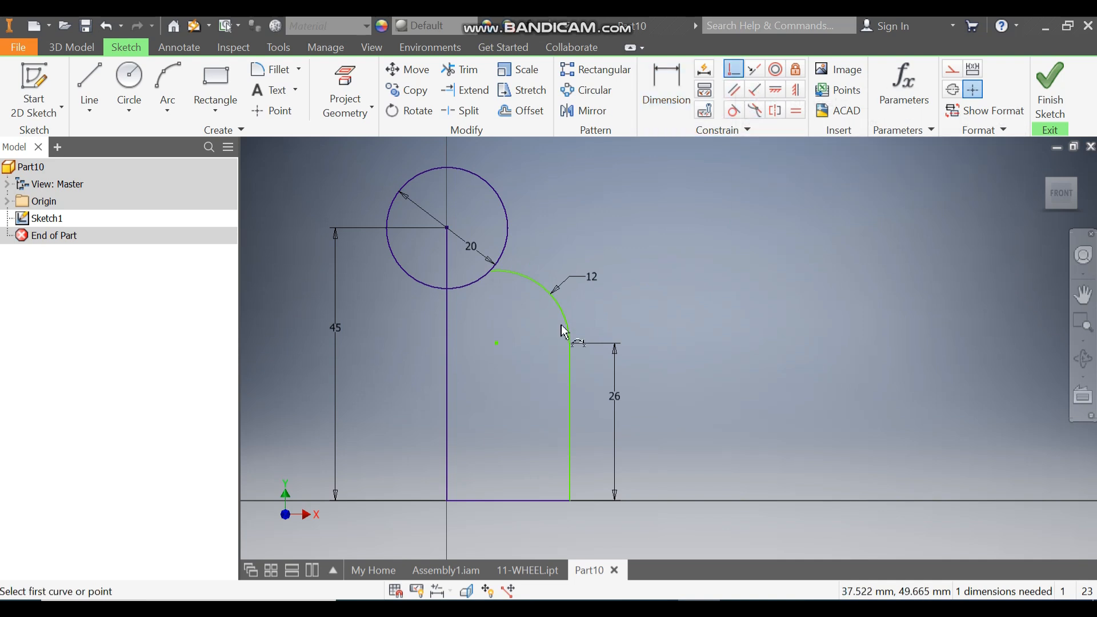
{"action": "left_click", "coordinate": [497, 344]}
{"action": "left_click", "coordinate": [447, 374]}
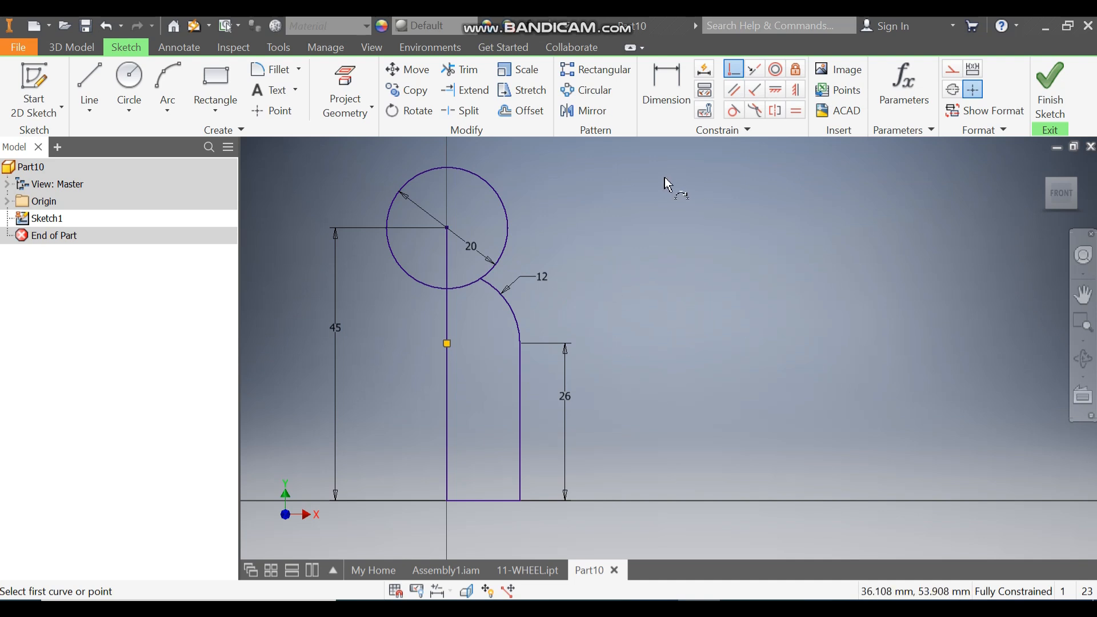
Try to dimension the length of the profile's horizontal base line.
{"action": "middle_click_drag", "start_coordinate": [664, 252], "coordinate": [713, 264]}
{"action": "key", "text": "d"}
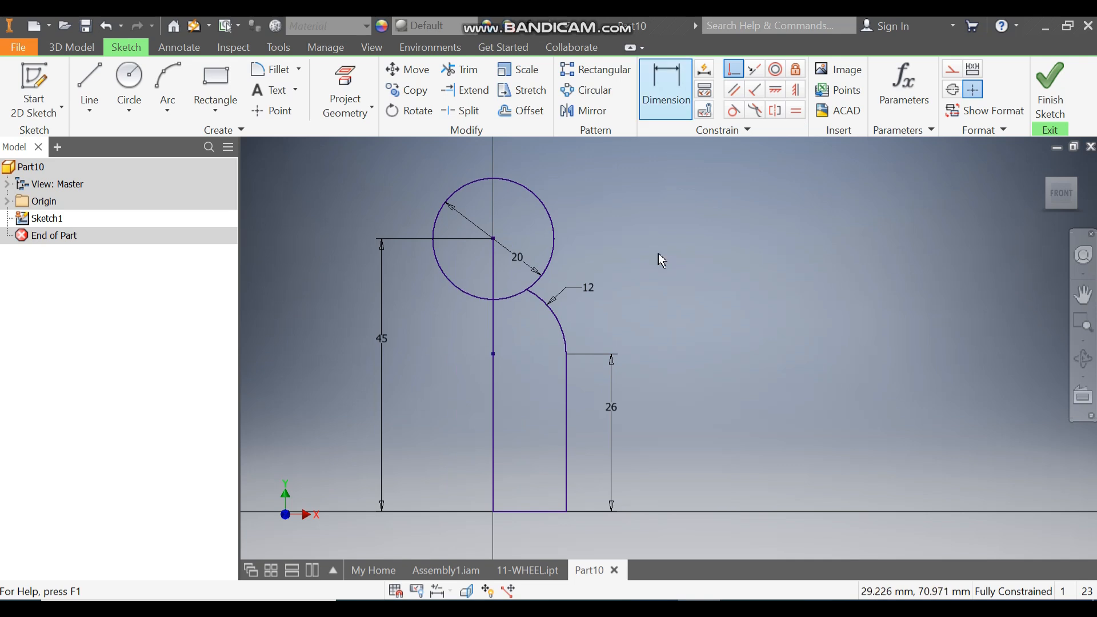
{"action": "left_click", "coordinate": [538, 511]}
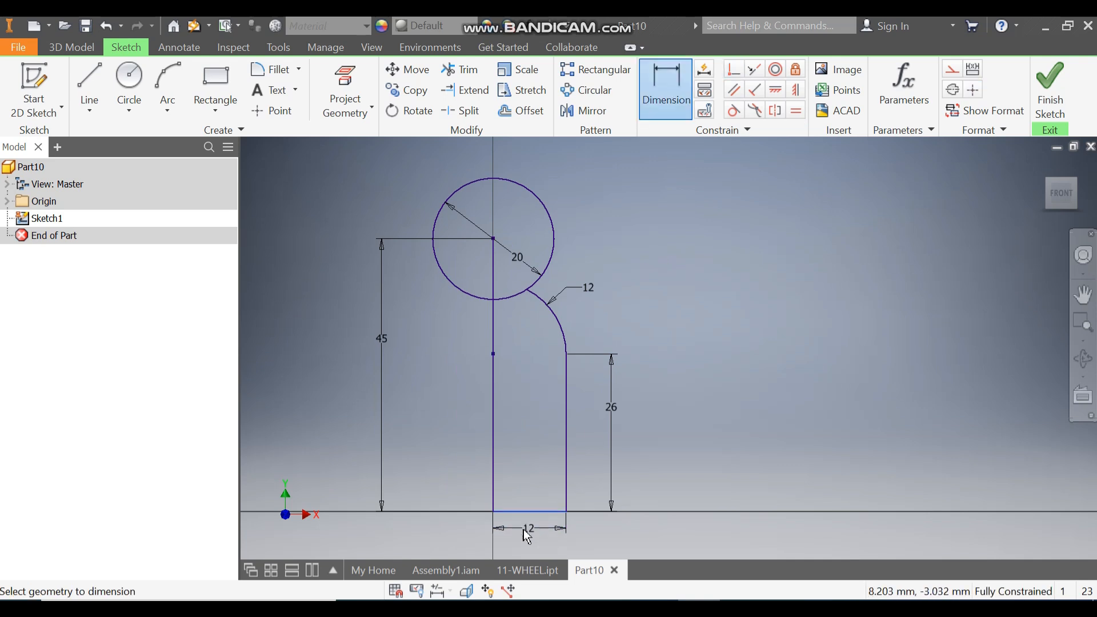
{"action": "left_click", "coordinate": [541, 520]}
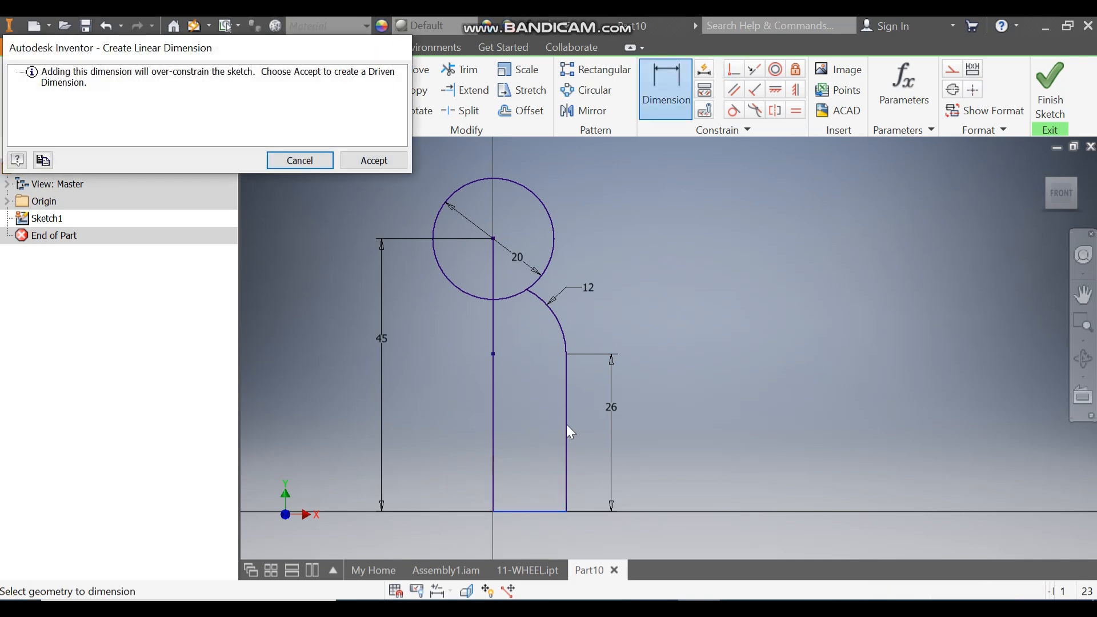
{"action": "left_click", "coordinate": [300, 161]}
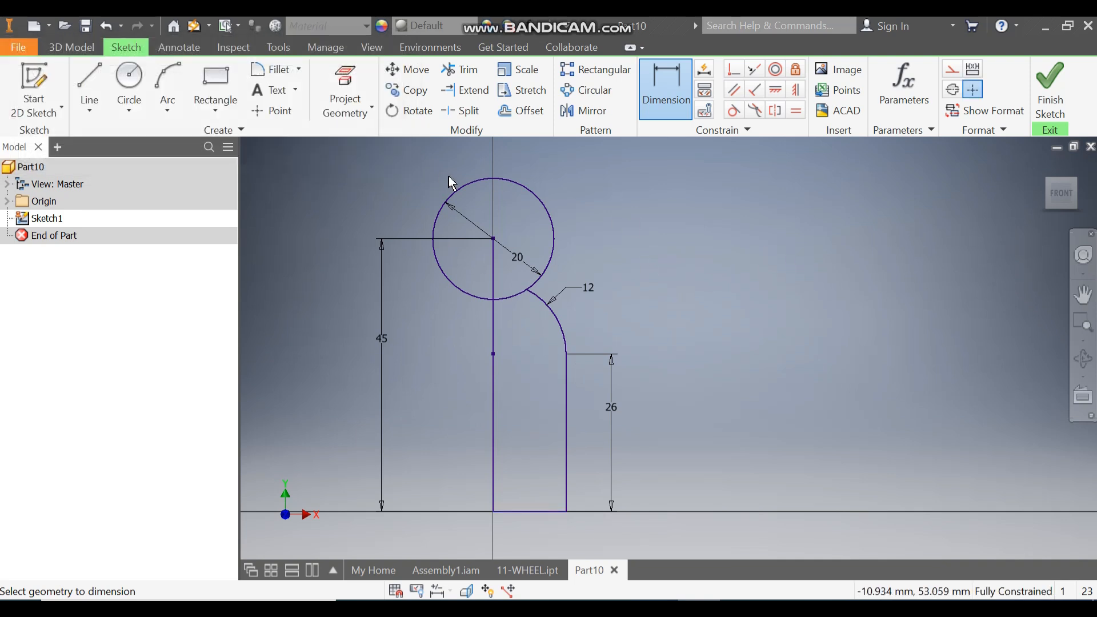
Trim the 20 mm head circle to its outer arc, removing the portion inside the body and the half beyond the centre line.
{"action": "left_click", "coordinate": [460, 70]}
{"action": "left_click", "coordinate": [516, 304]}
{"action": "left_click", "coordinate": [463, 288]}
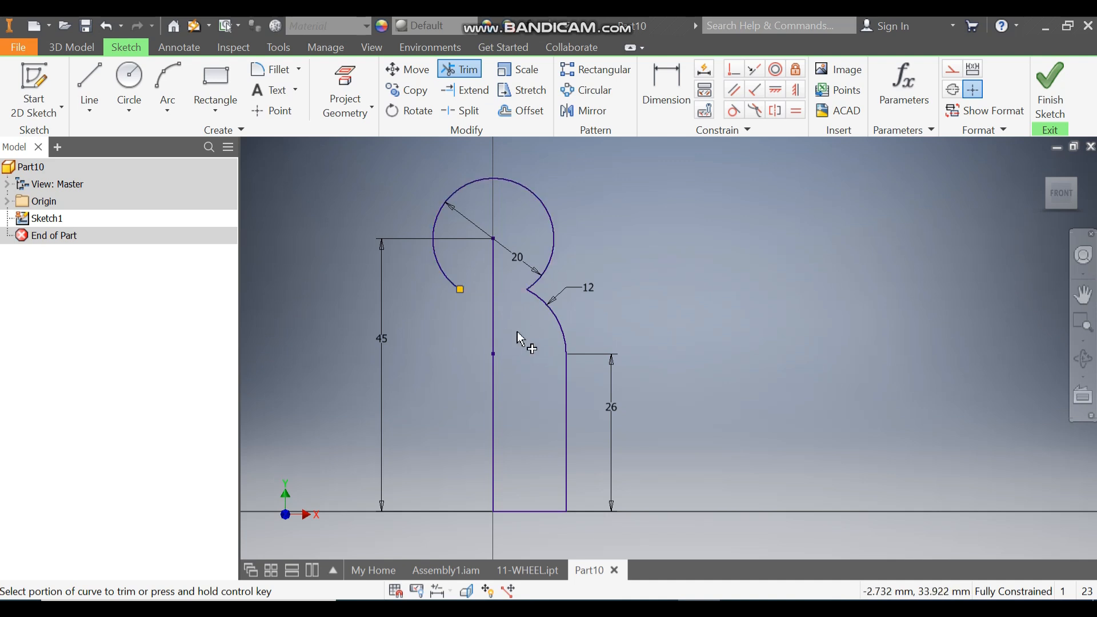
{"action": "left_click", "coordinate": [442, 278]}
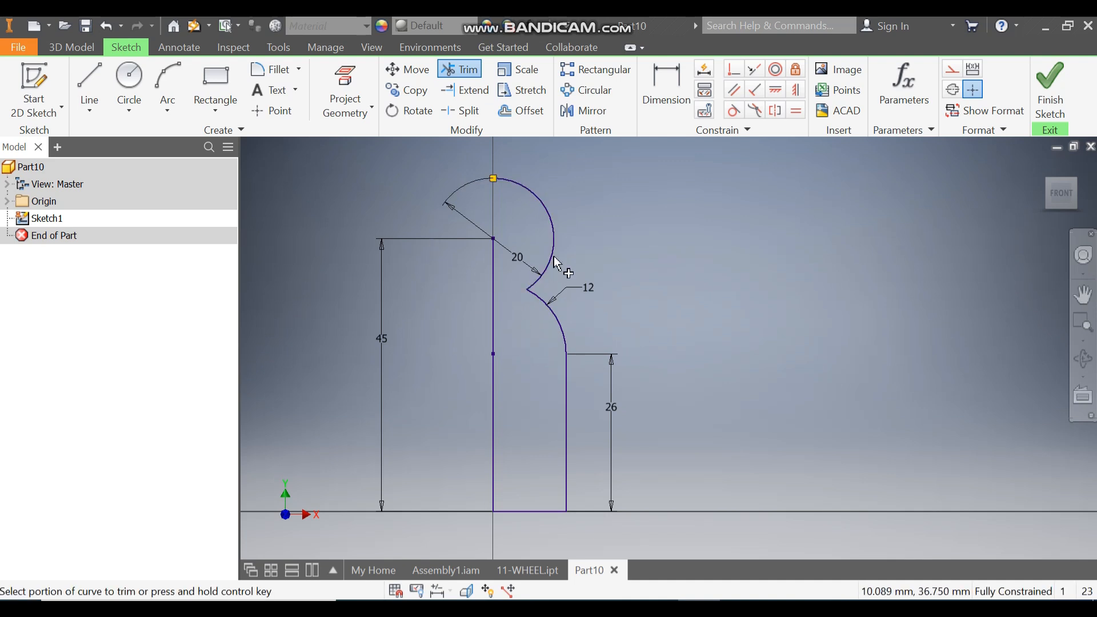
Draw a vertical line from the head arc's top endpoint to the arc's centre, and finish the sketch.
{"action": "left_click", "coordinate": [96, 80]}
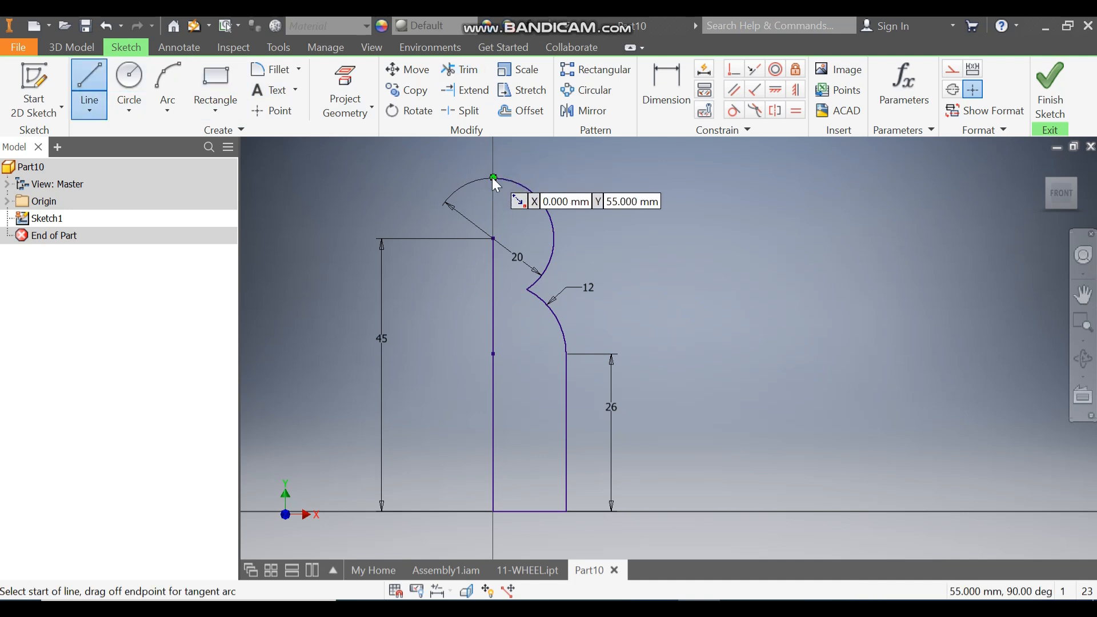
{"action": "left_click", "coordinate": [493, 179]}
{"action": "left_click", "coordinate": [495, 239]}
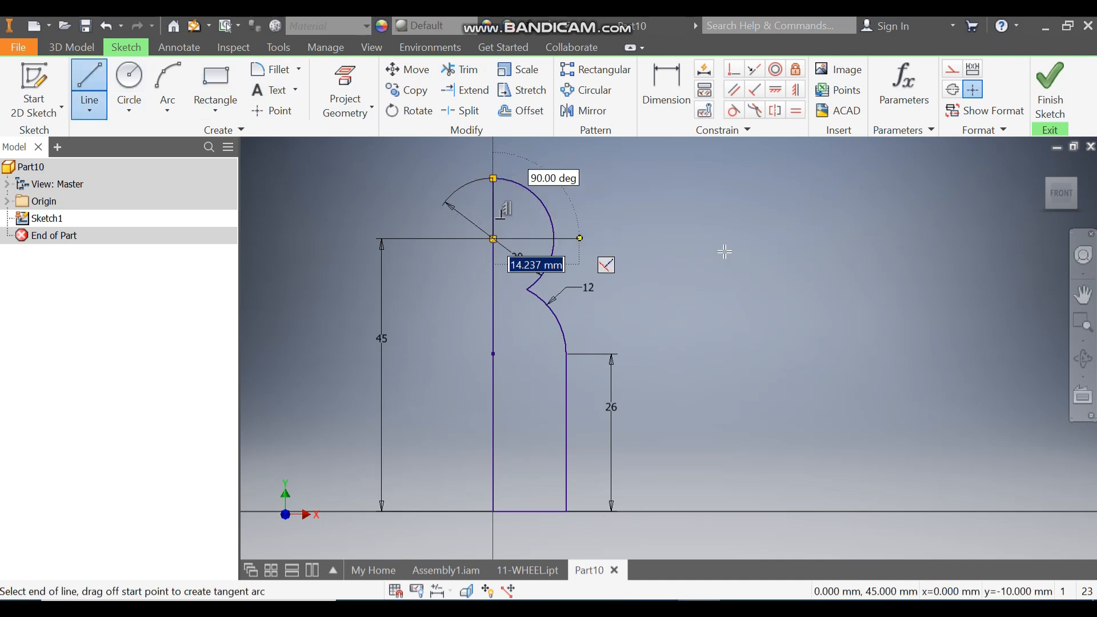
{"action": "key", "text": "Escape"}
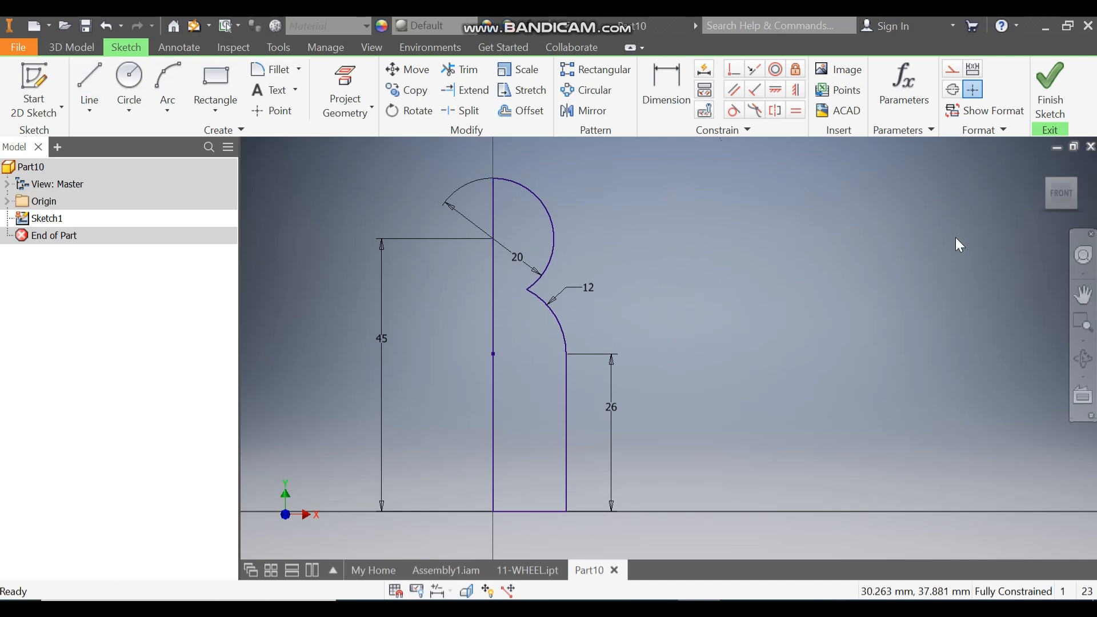
{"action": "left_click", "coordinate": [1049, 86]}
{"action": "key", "text": "F2"}
{"action": "scroll", "coordinate": [558, 451], "scroll_direction": "down", "scroll_amount": 2}
{"action": "middle_click_drag", "start_coordinate": [558, 451], "coordinate": [569, 471]}
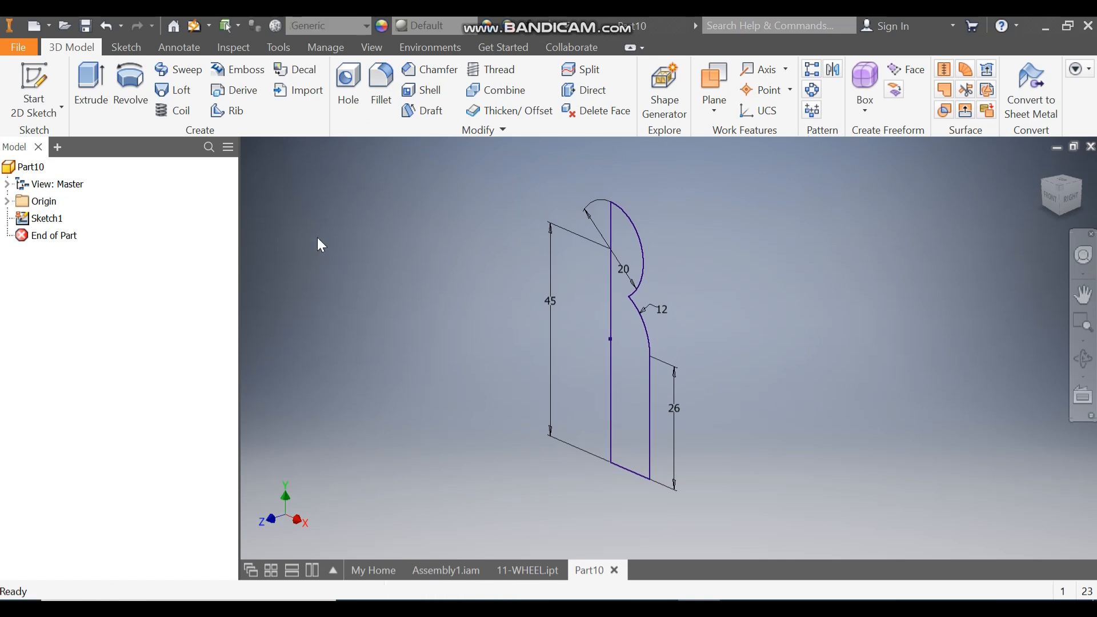
{"action": "left_click", "coordinate": [140, 103]}
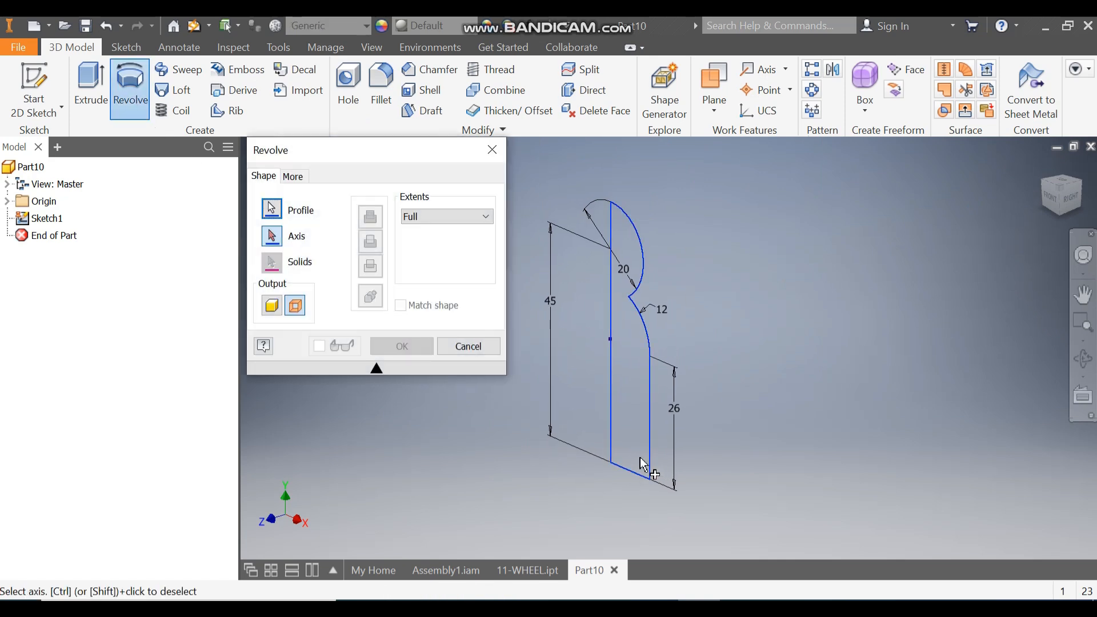
{"action": "left_click", "coordinate": [610, 445]}
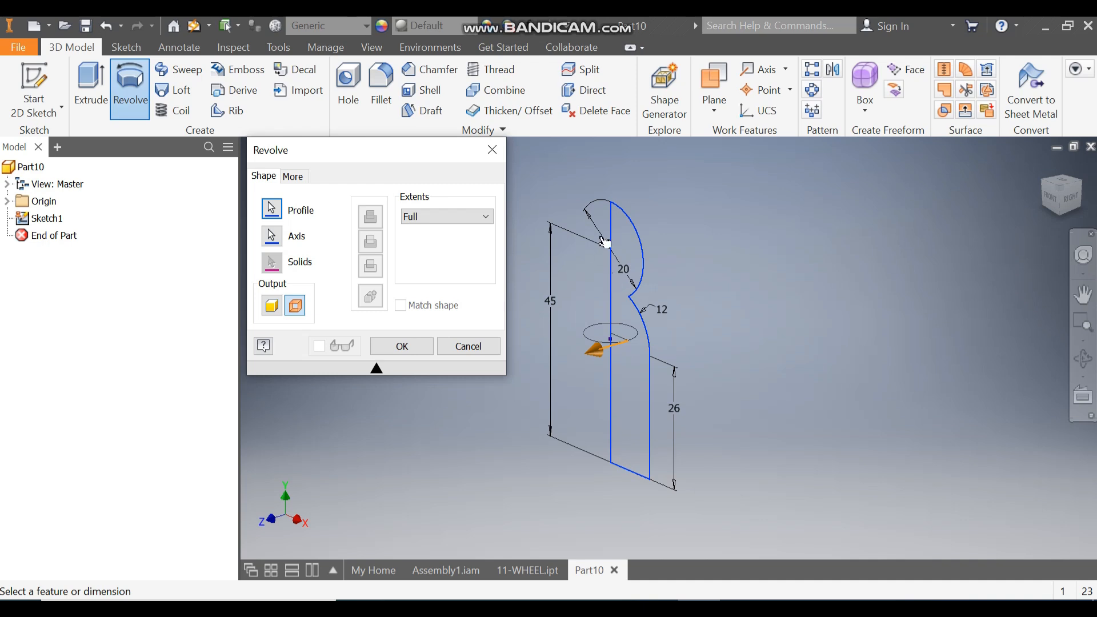
{"action": "left_click", "coordinate": [469, 346]}
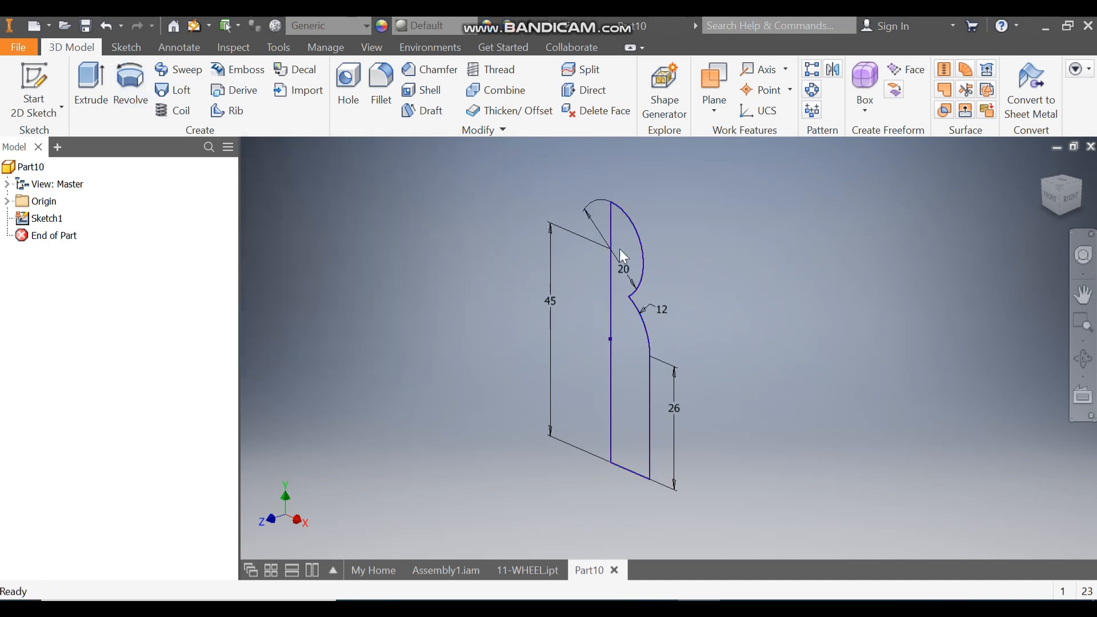
{"action": "left_click", "coordinate": [616, 232]}
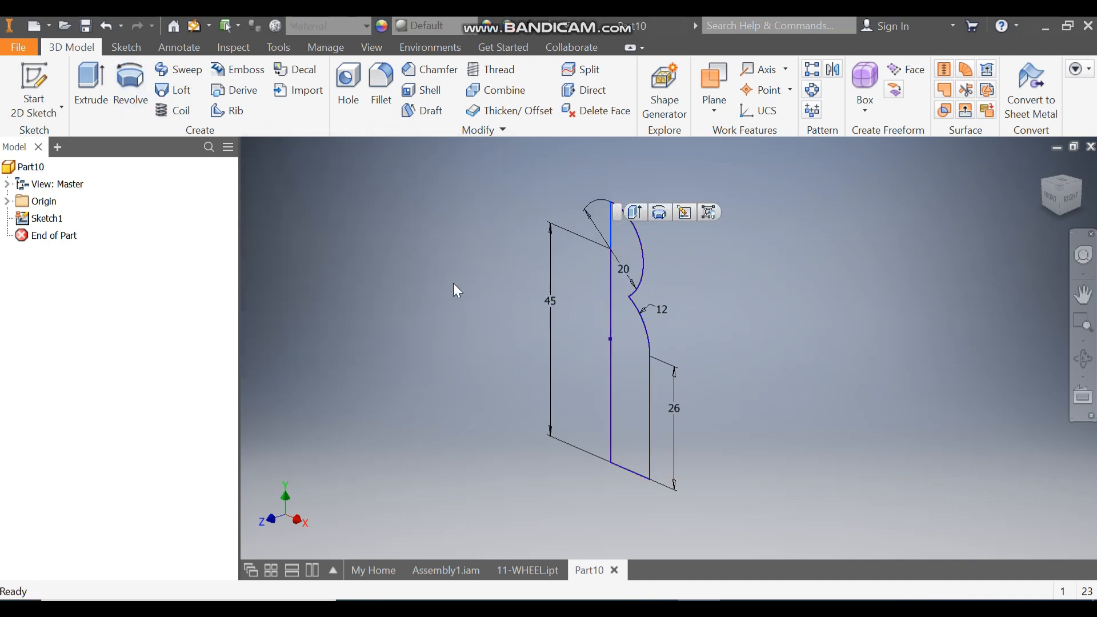
Reopen the profile sketch and convert both vertical centre line segments to construction geometry.
{"action": "double_click", "coordinate": [47, 218]}
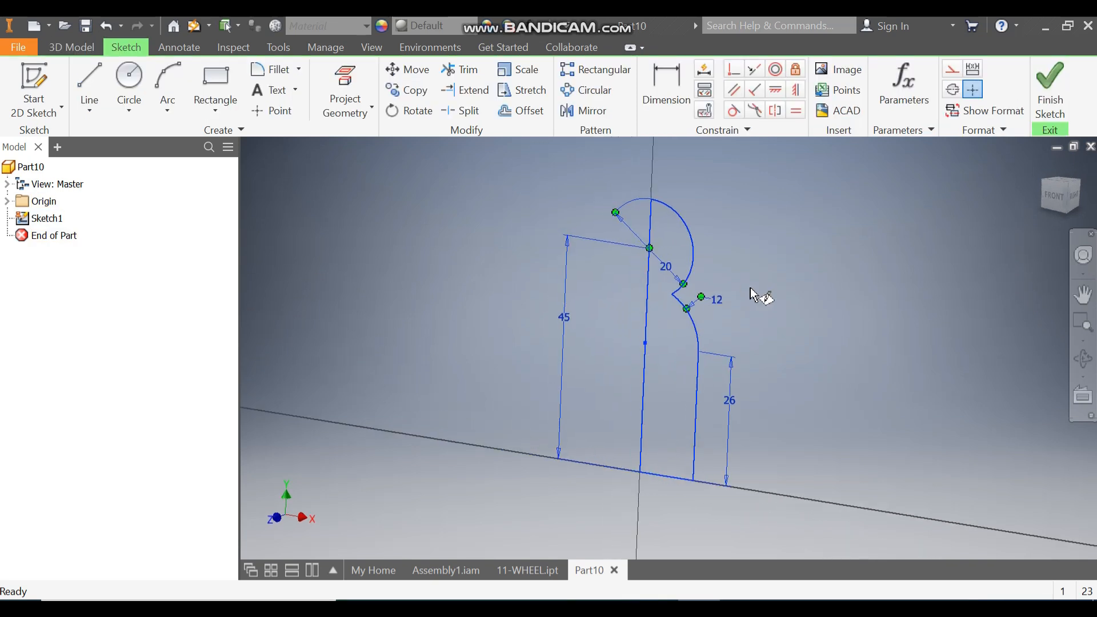
{"action": "left_click", "coordinate": [963, 89]}
{"action": "left_click", "coordinate": [666, 306]}
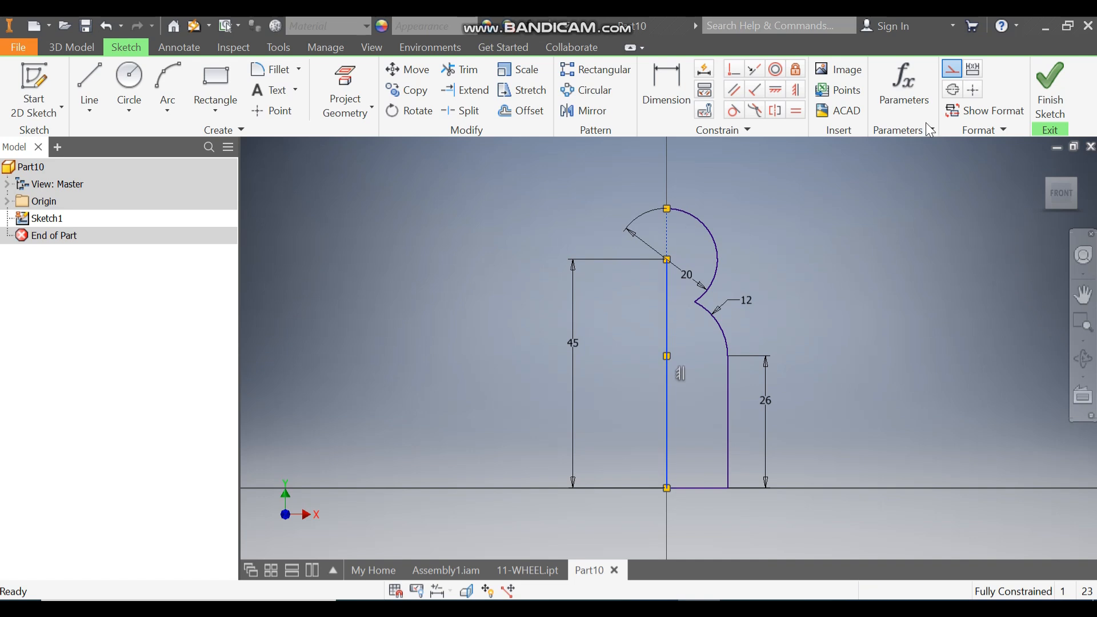
{"action": "left_click", "coordinate": [953, 70]}
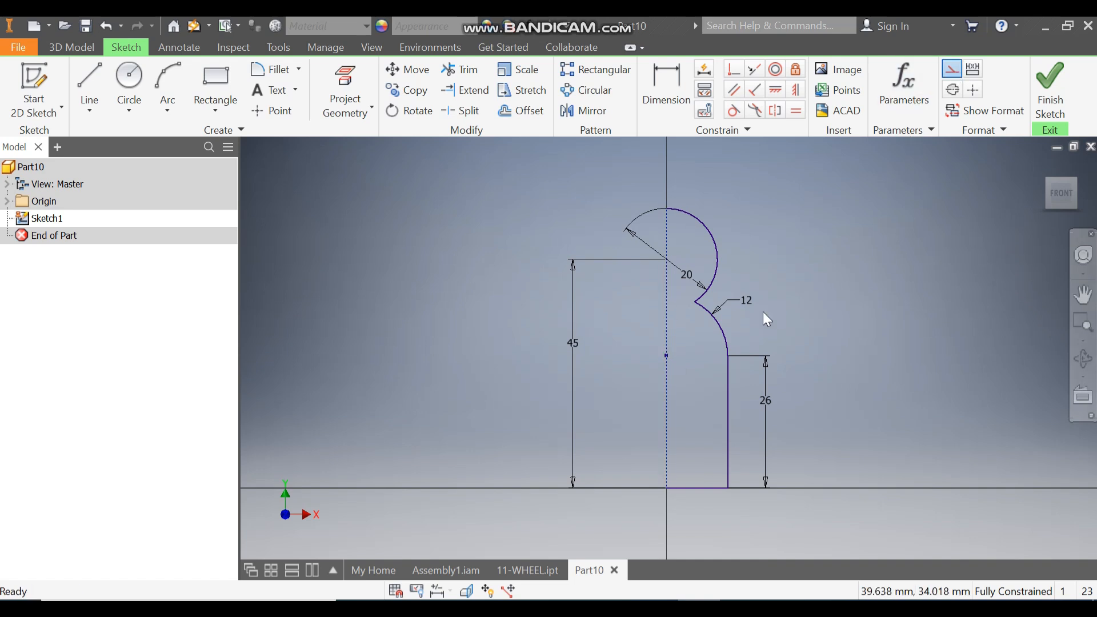
{"action": "left_click_drag", "start_coordinate": [693, 302], "coordinate": [721, 303]}
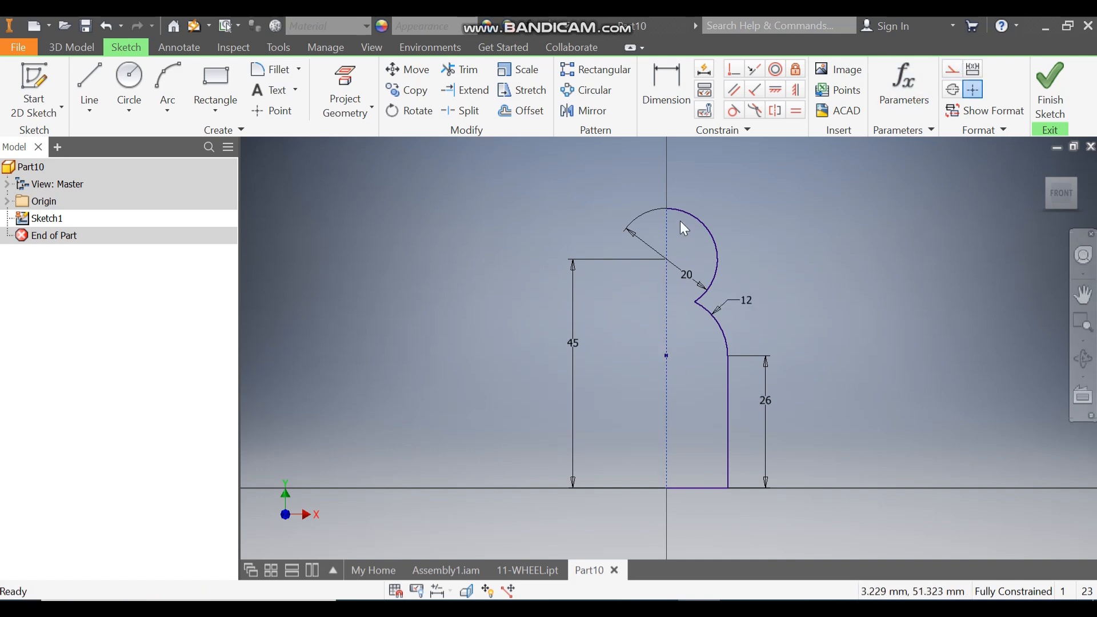
{"action": "left_click_drag", "start_coordinate": [667, 208], "coordinate": [706, 204]}
Draw one continuous vertical line from the head arc's top endpoint to the base line's inner end, and finish the sketch.
{"action": "key", "text": "l"}
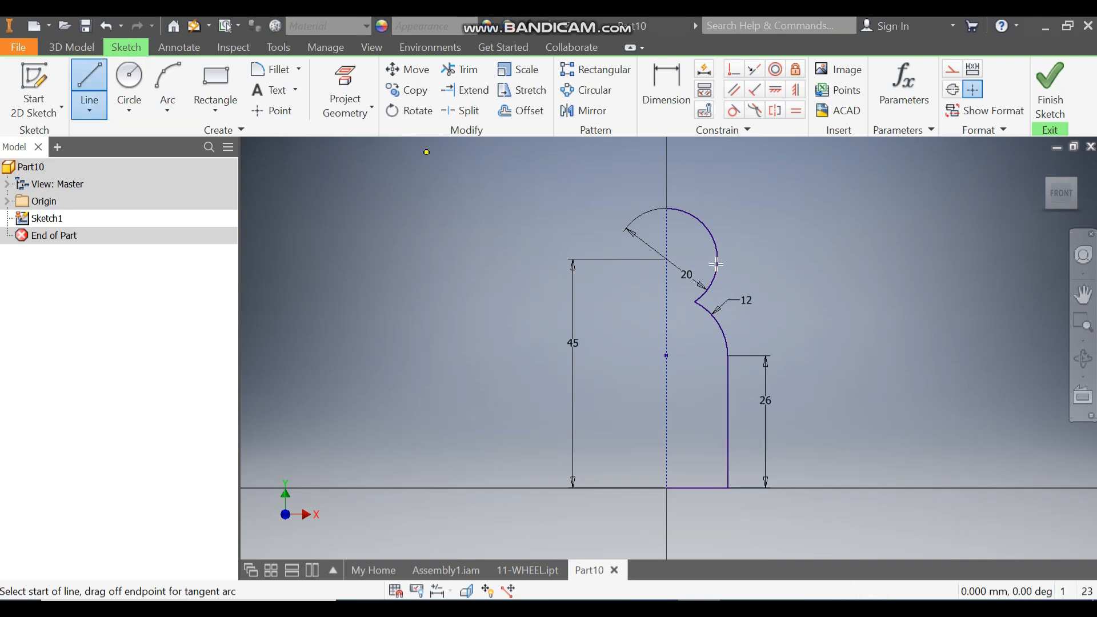
{"action": "left_click", "coordinate": [667, 208]}
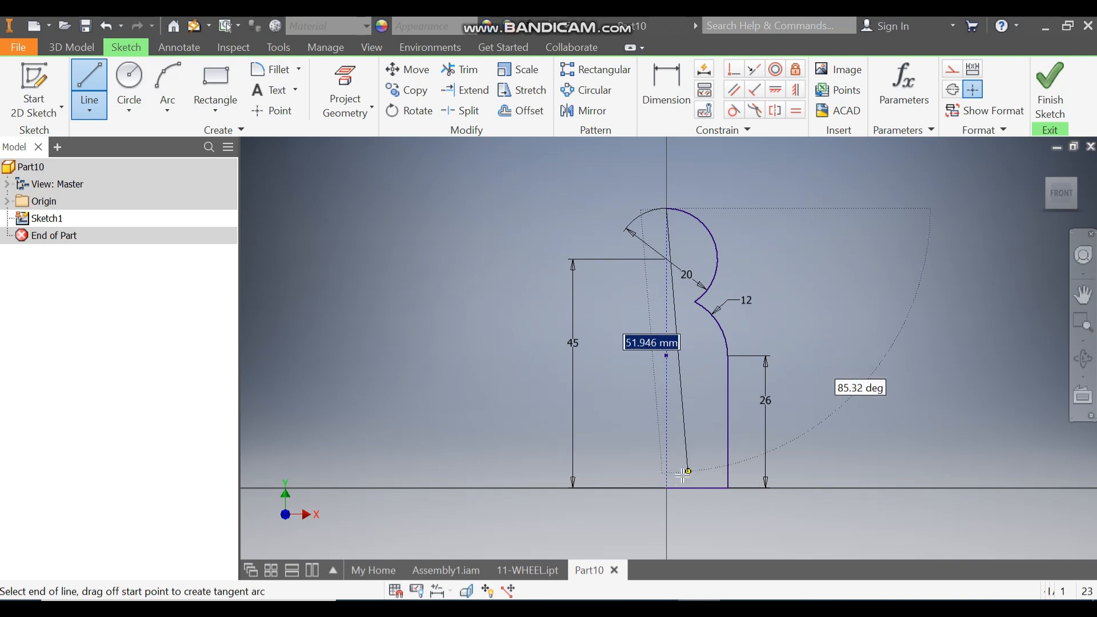
{"action": "left_click", "coordinate": [666, 487]}
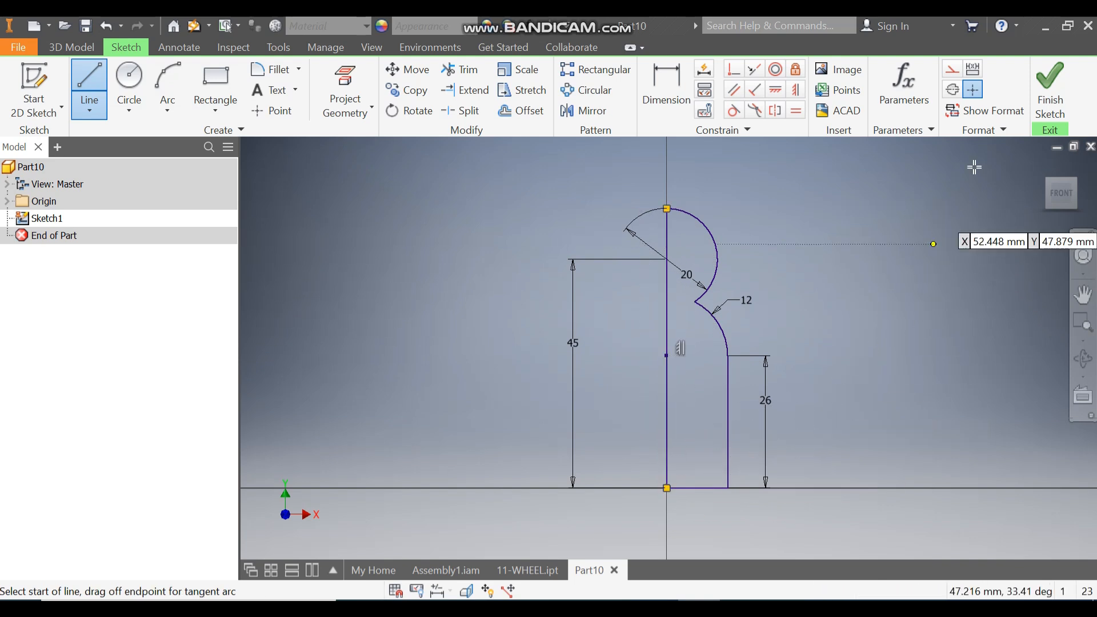
{"action": "left_click", "coordinate": [1050, 86]}
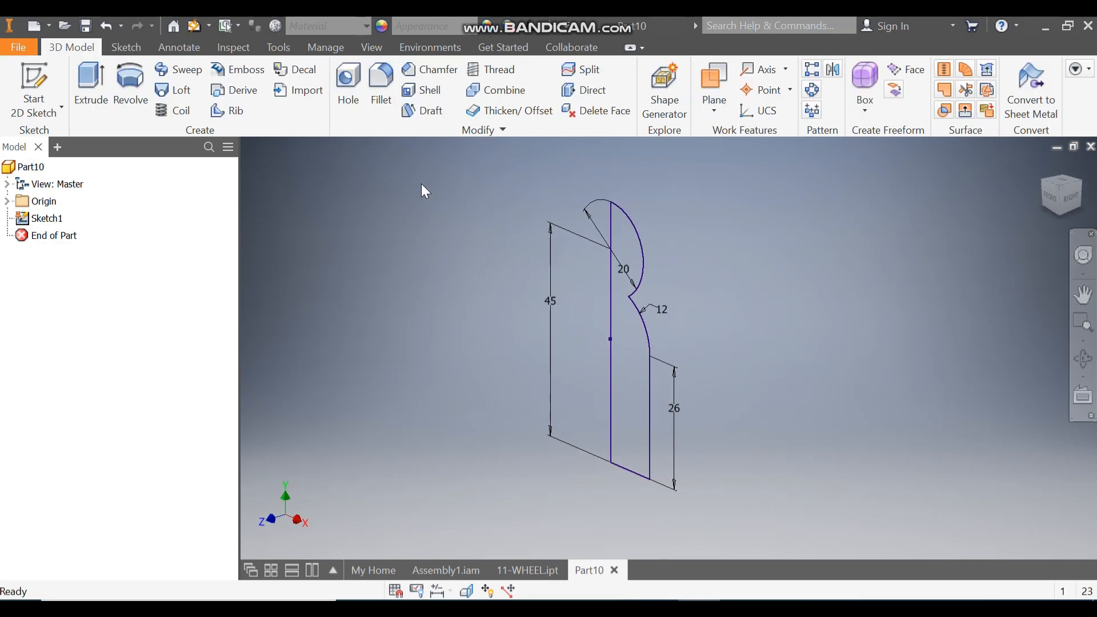
Revolve the closed half-profile fully around its vertical centre line as a new solid.
{"action": "left_click", "coordinate": [139, 91]}
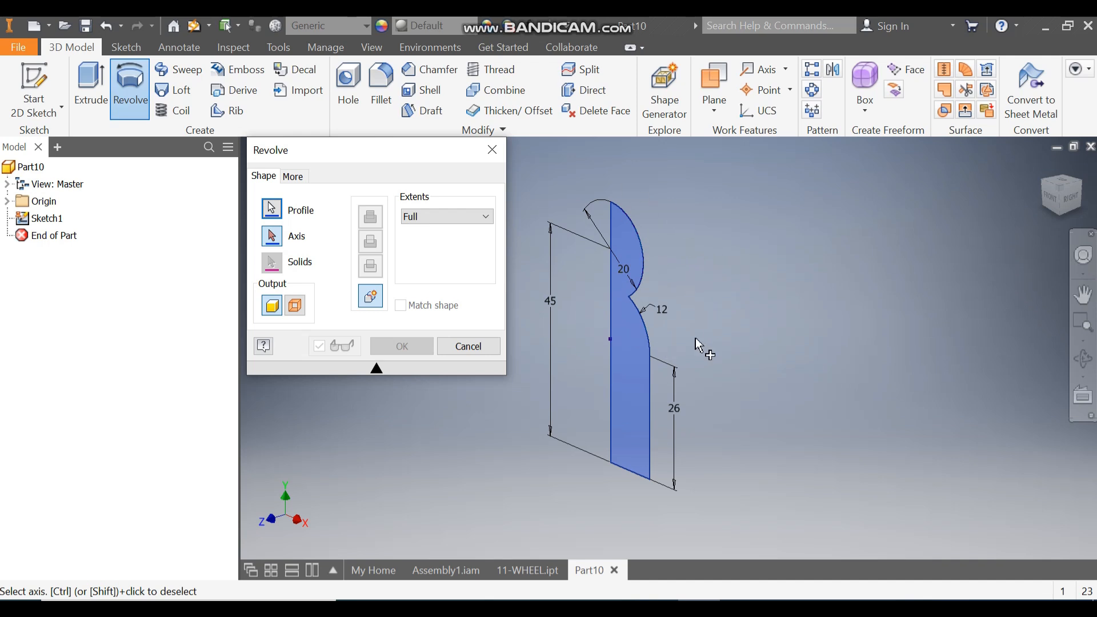
{"action": "left_click", "coordinate": [611, 294]}
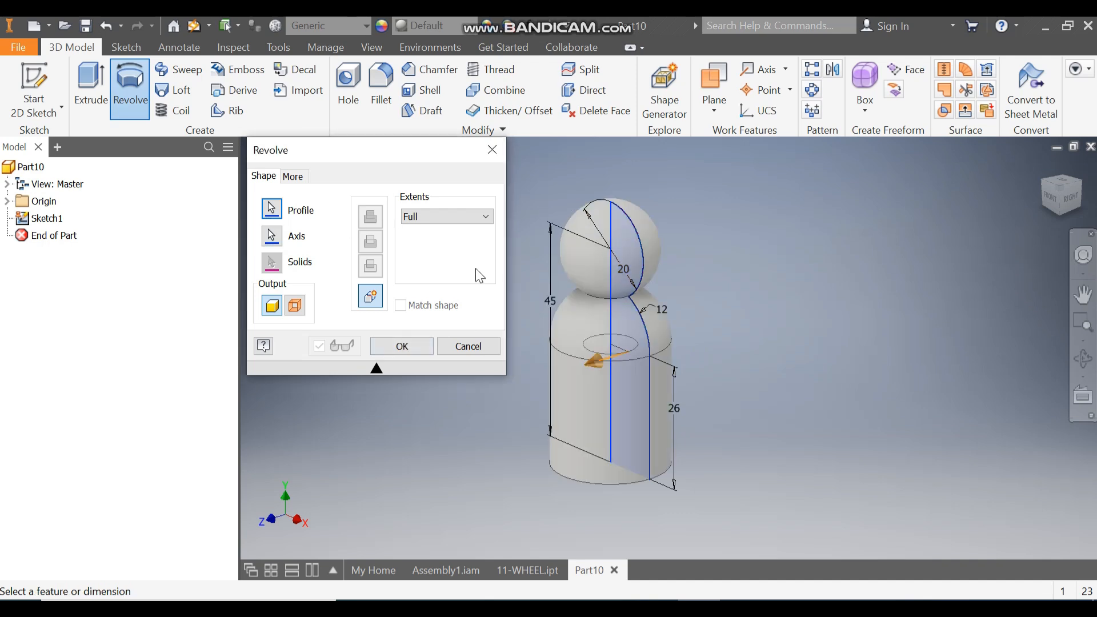
{"action": "left_click", "coordinate": [402, 346]}
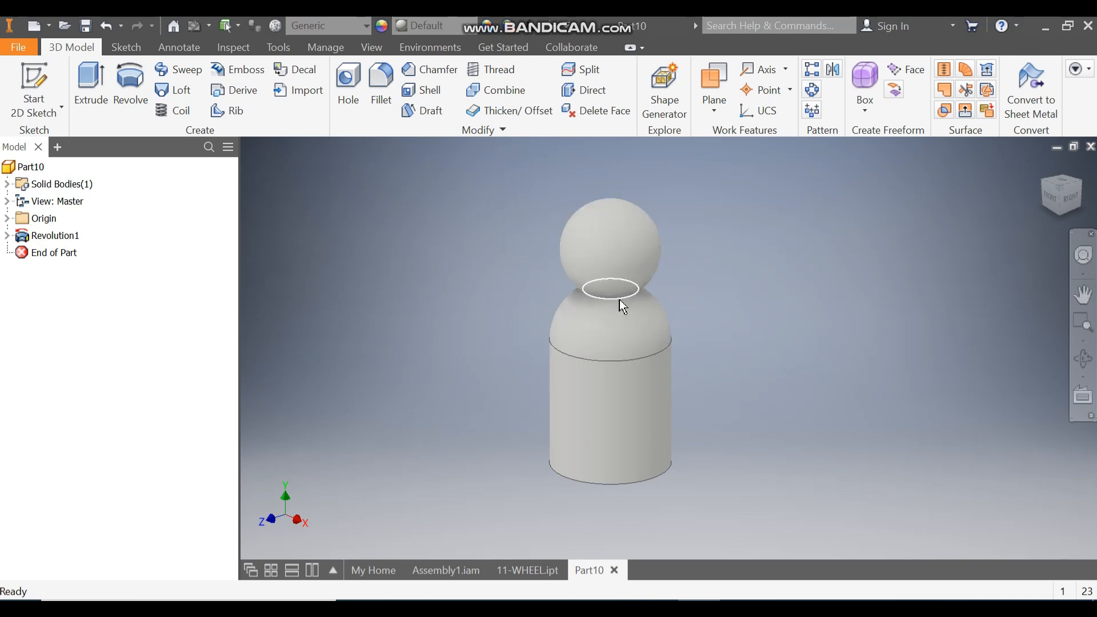
Fillet the neck edge between the head and the shoulders with a radius of 1 mm.
{"action": "left_click", "coordinate": [633, 294]}
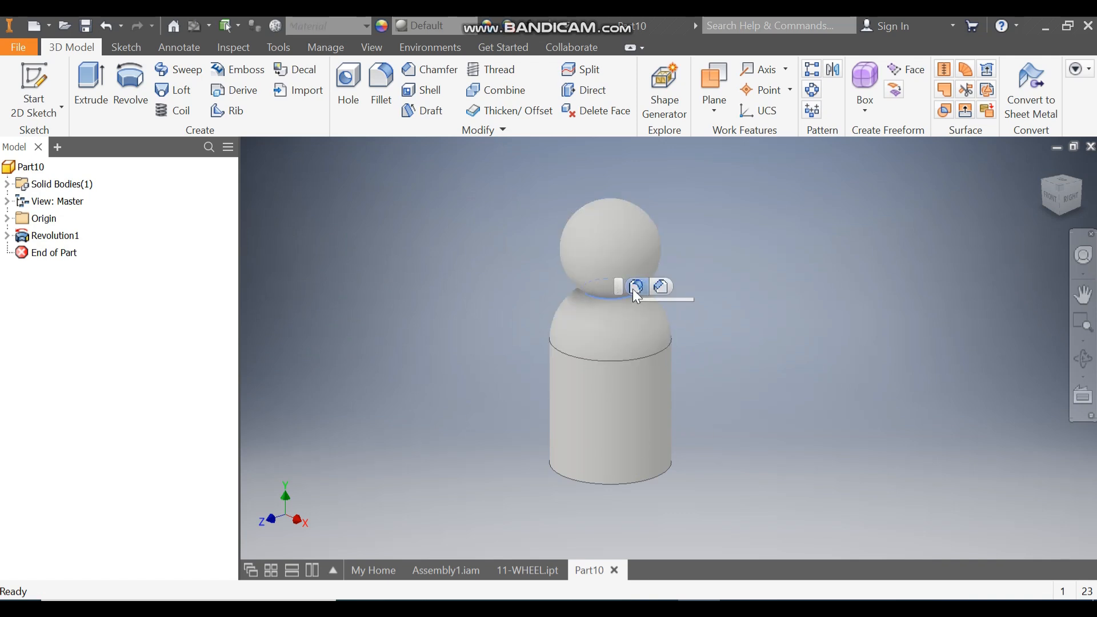
{"action": "left_click", "coordinate": [634, 288]}
{"action": "left_click", "coordinate": [157, 189]}
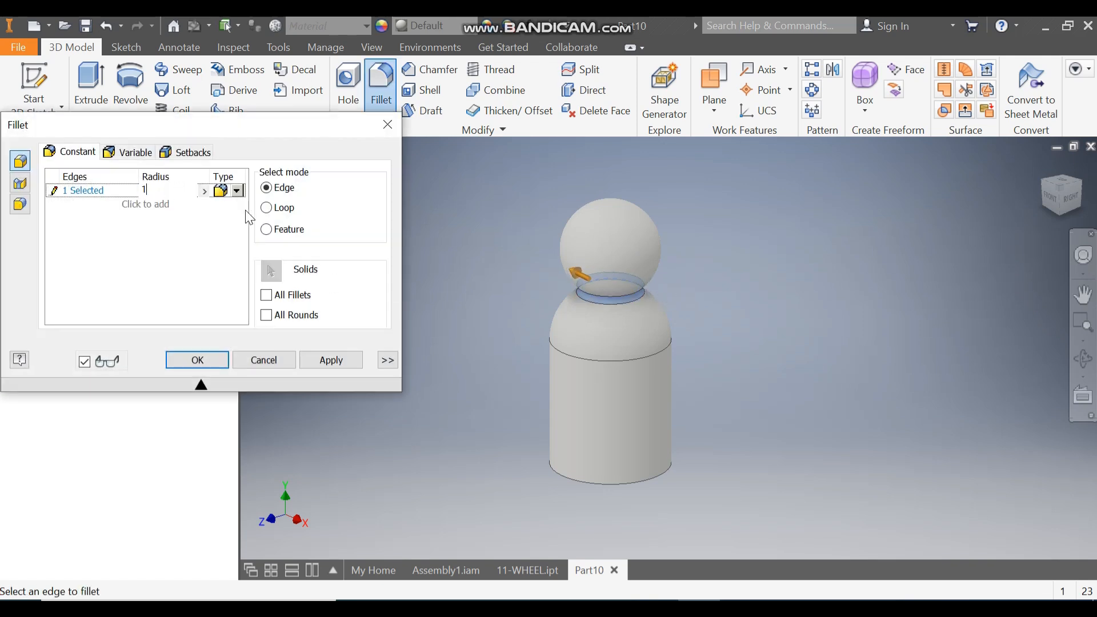
{"action": "left_click", "coordinate": [197, 359]}
Apply the Chestnut appearance to the whole pilot part.
{"action": "middle_click_drag", "start_coordinate": [362, 290], "coordinate": [411, 303]}
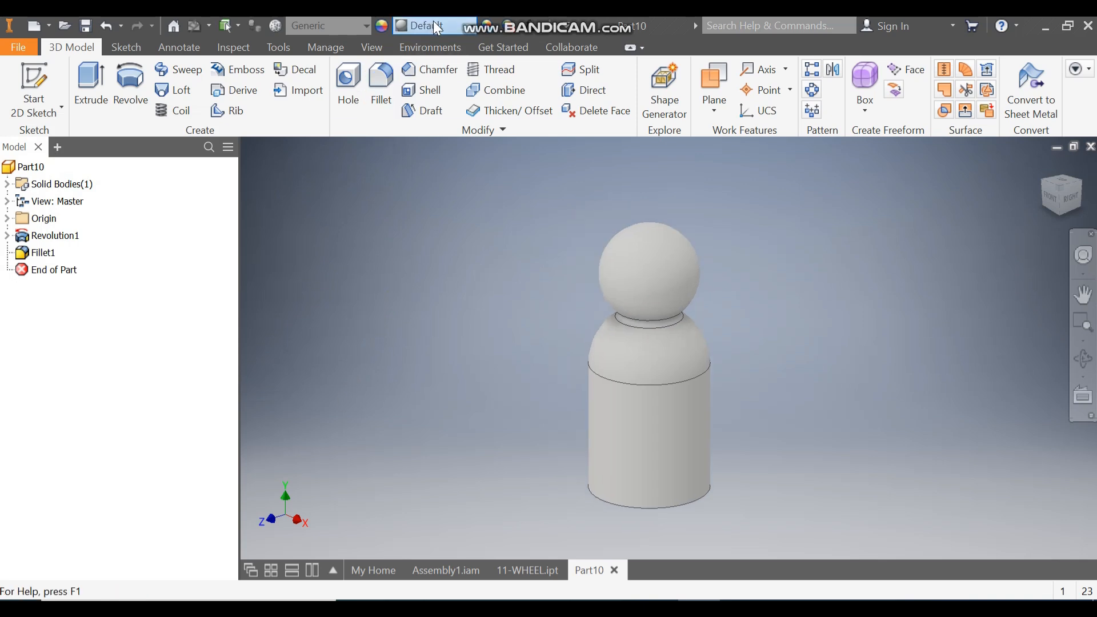
{"action": "scroll", "coordinate": [477, 411], "scroll_direction": "up", "scroll_amount": 6}
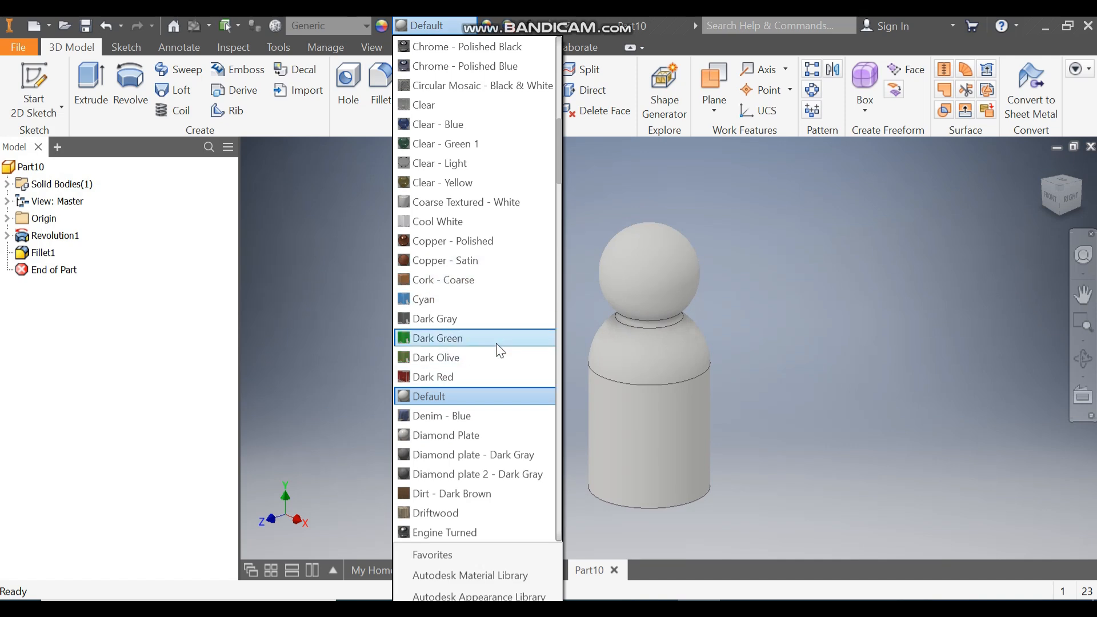
{"action": "scroll", "coordinate": [484, 351], "scroll_direction": "up", "scroll_amount": 2}
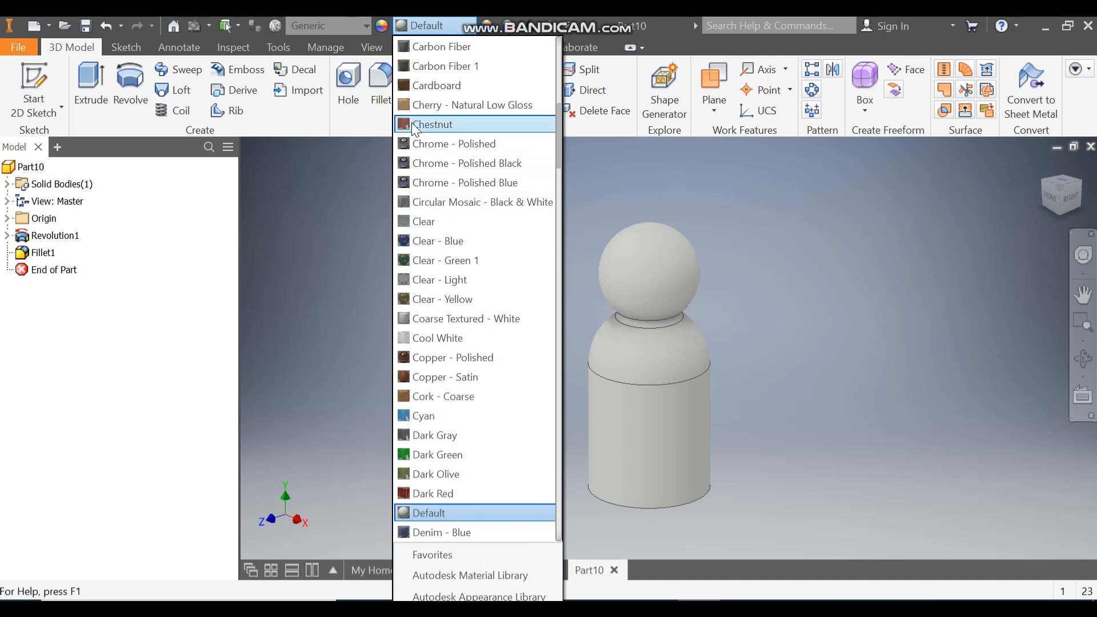
{"action": "left_click", "coordinate": [432, 123]}
Save the part as 12-PILOT in the assy toy plne folder.
{"action": "middle_click_drag", "start_coordinate": [752, 457], "coordinate": [714, 383]}
{"action": "left_click", "coordinate": [86, 25]}
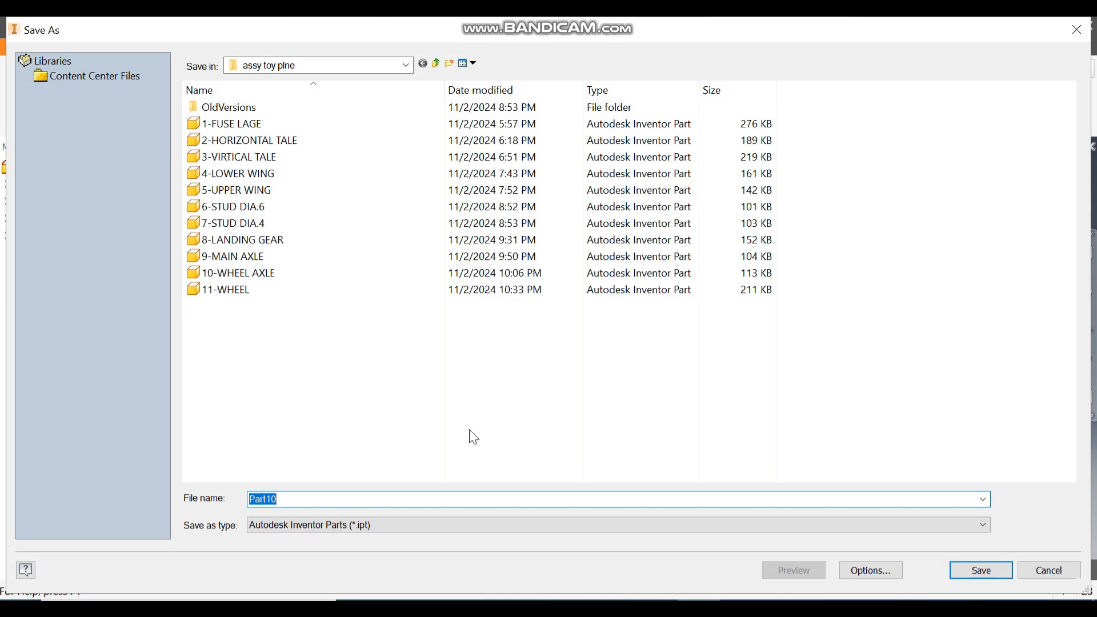
{"action": "type", "text": "12-PILOT"}
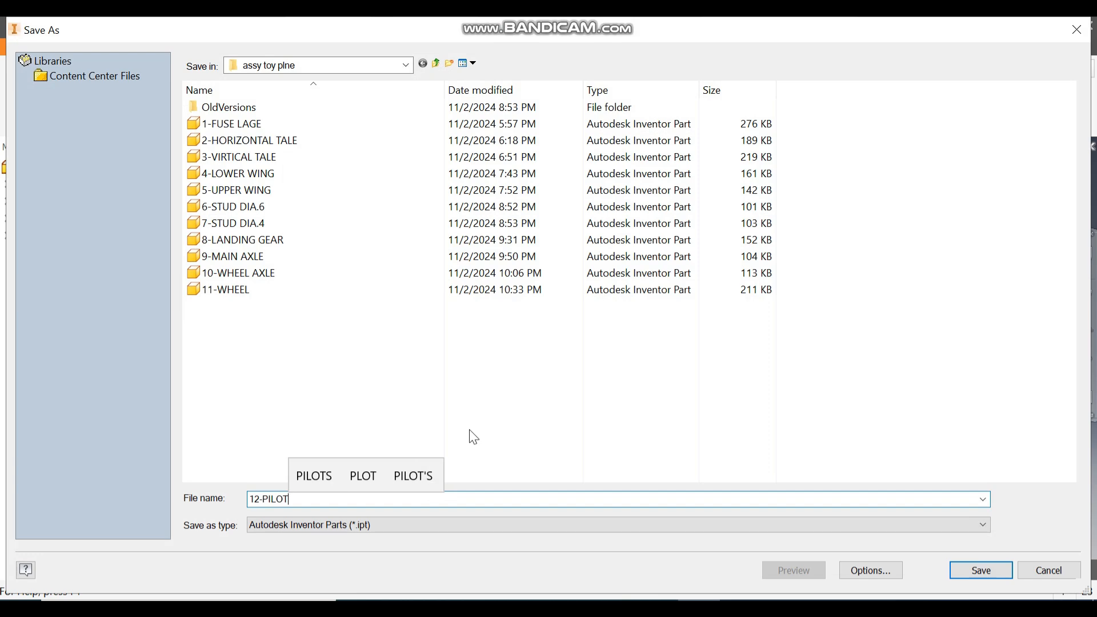
{"action": "left_click", "coordinate": [987, 571]}
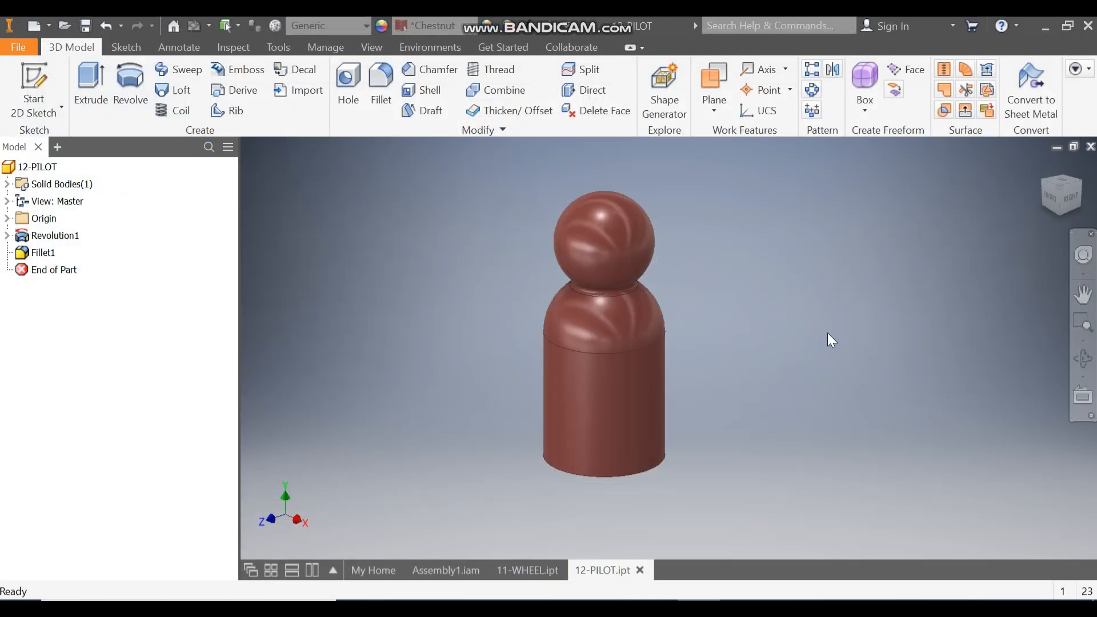